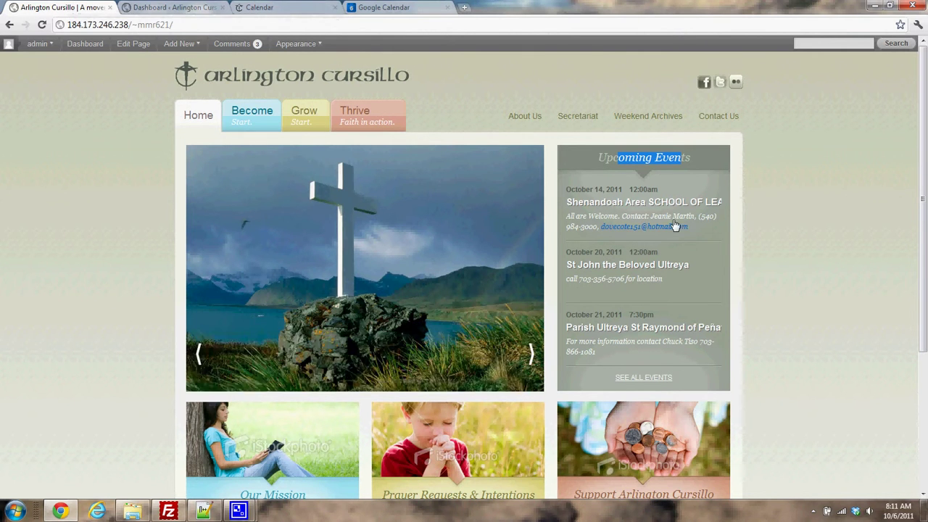
# Open the public site's full list of upcoming events
pyautogui.click(772, 196)
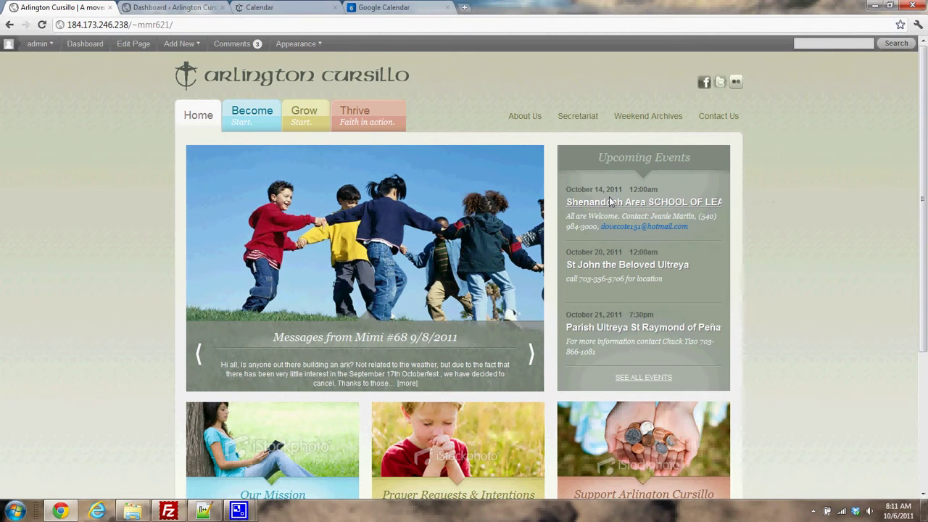
pyautogui.click(648, 376)
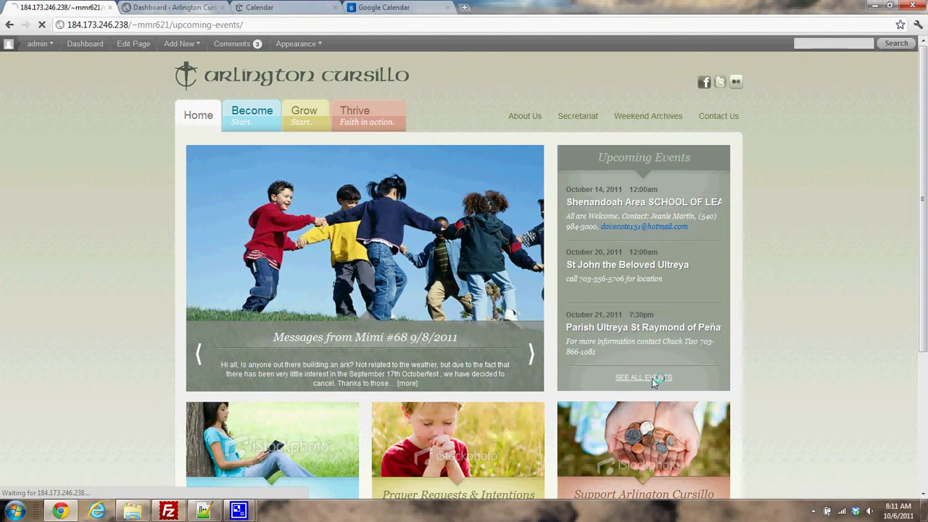
pyautogui.scroll(-3, 394, 223)
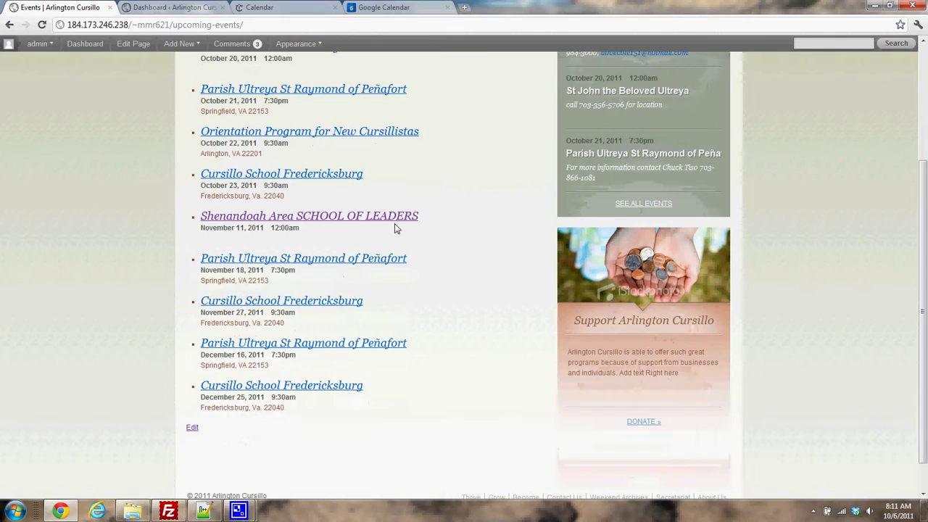
pyautogui.scroll(3, 409, 290)
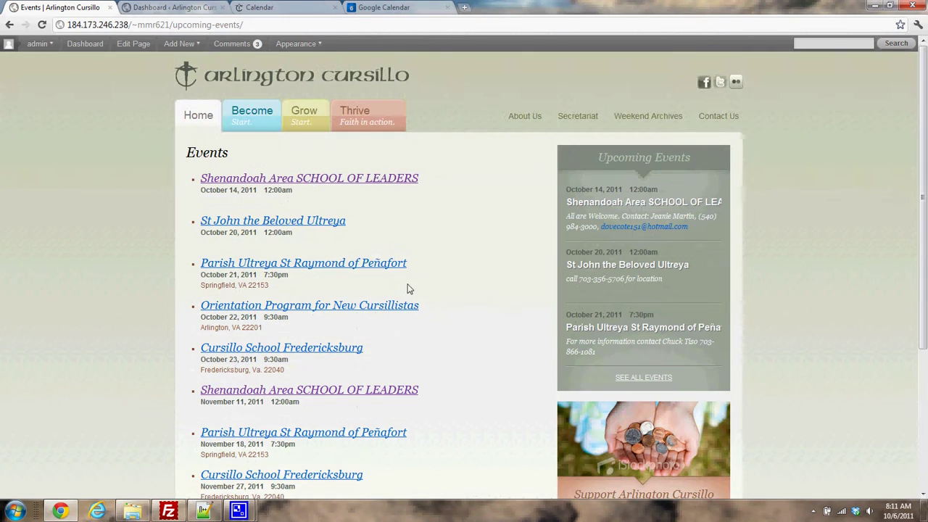
# View the Shenandoah Area SCHOOL OF LEADERS and Parish Ultreya St Raymond of Peñafort event pages, returning to the list
pyautogui.click(346, 183)
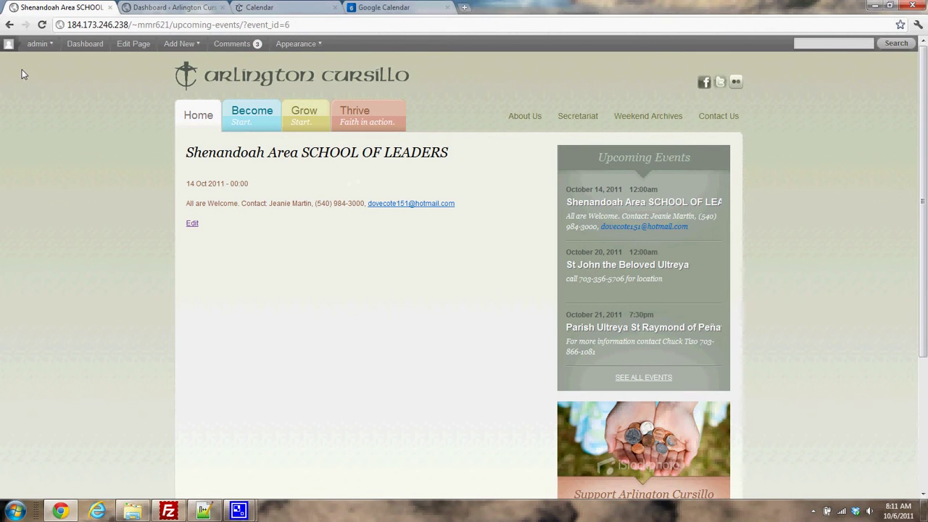
pyautogui.click(9, 24)
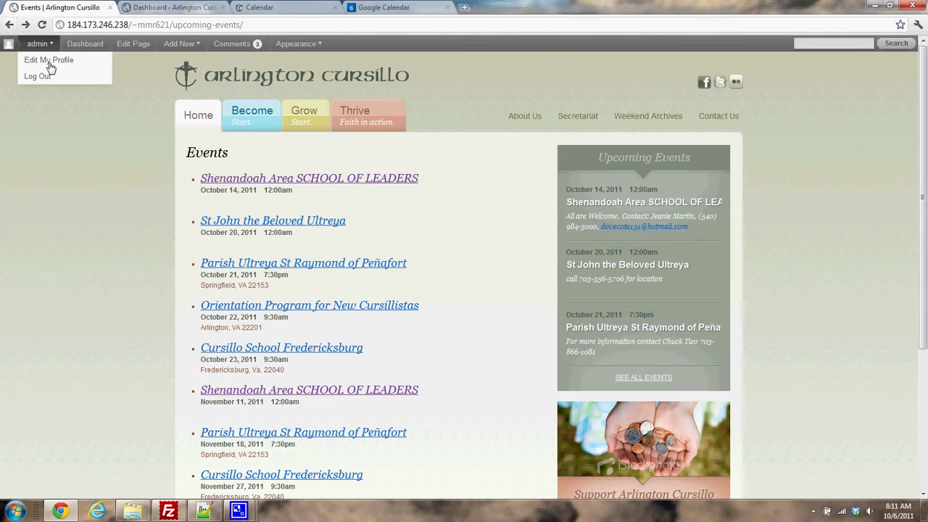
pyautogui.click(249, 268)
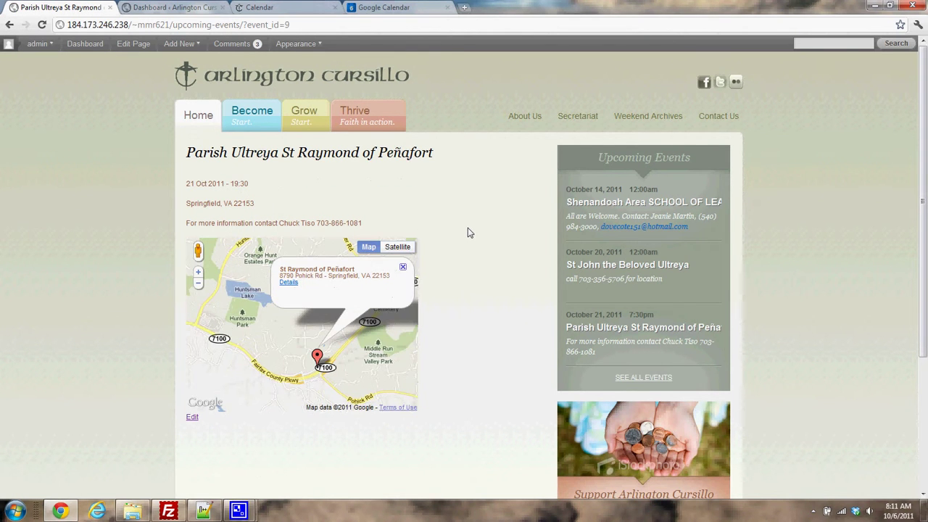
pyautogui.click(9, 24)
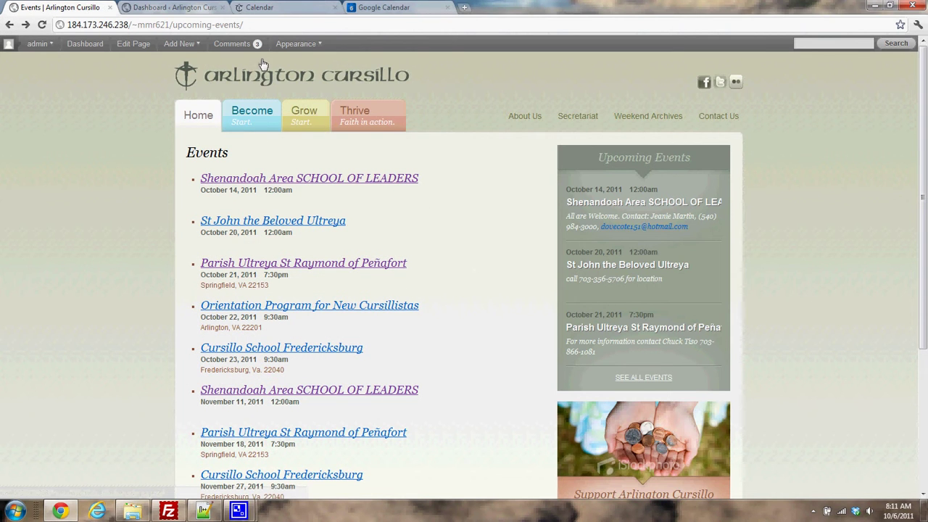
# Start a new event via Events > Add new, then view the Arlington Cursillo month calendar for reference
pyautogui.click(193, 7)
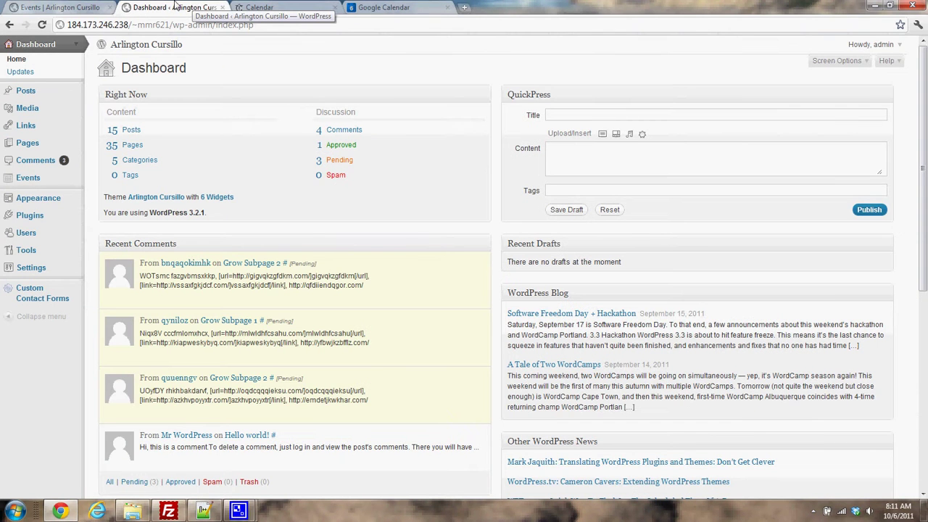
pyautogui.click(31, 181)
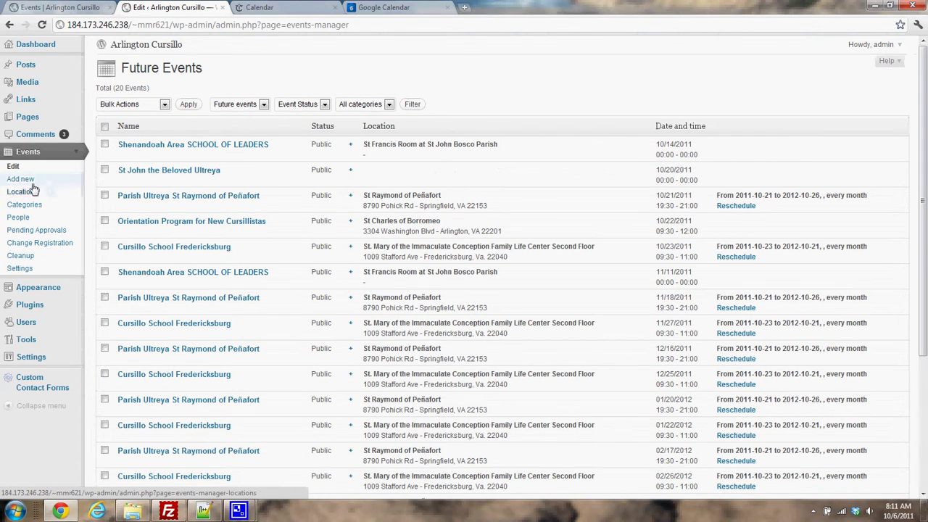
pyautogui.click(33, 182)
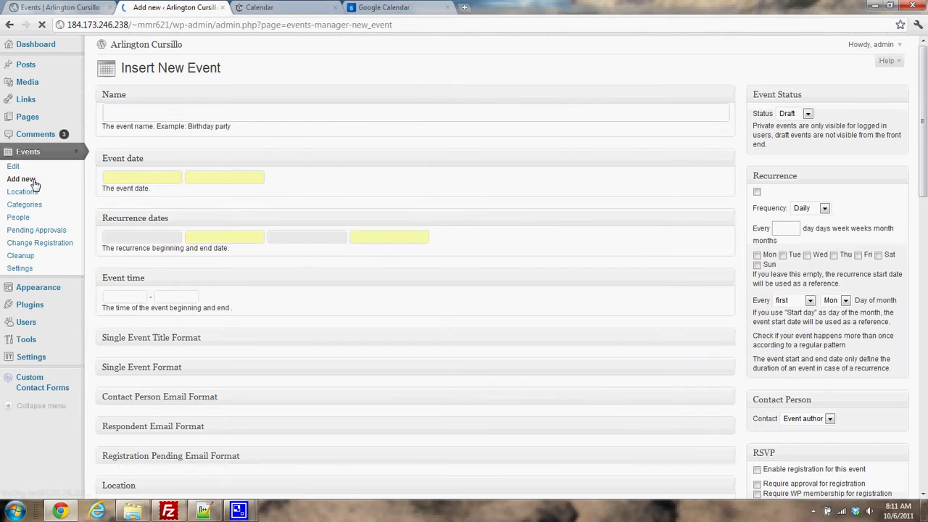
pyautogui.click(388, 7)
pyautogui.click(330, 7)
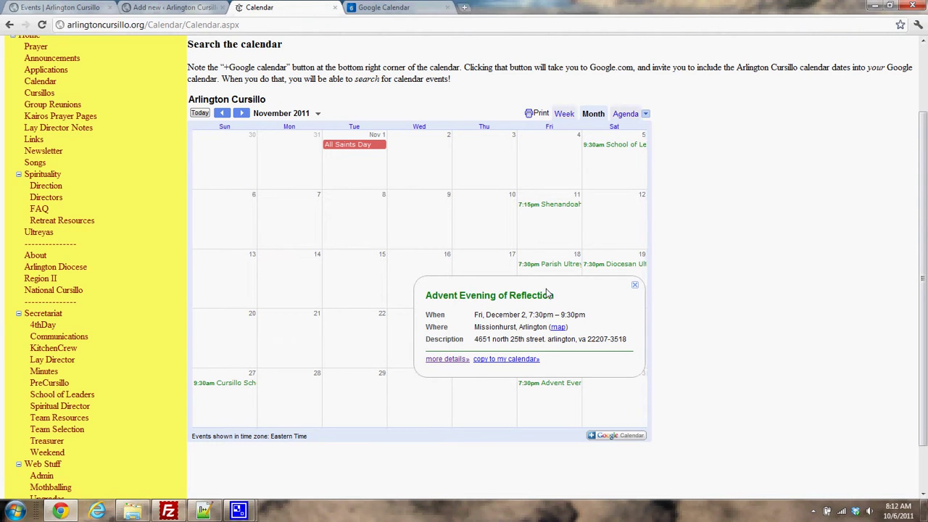
# Copy 'Advent Evening of Reflection' from Google Calendar into the new event's Name field
pyautogui.click(414, 7)
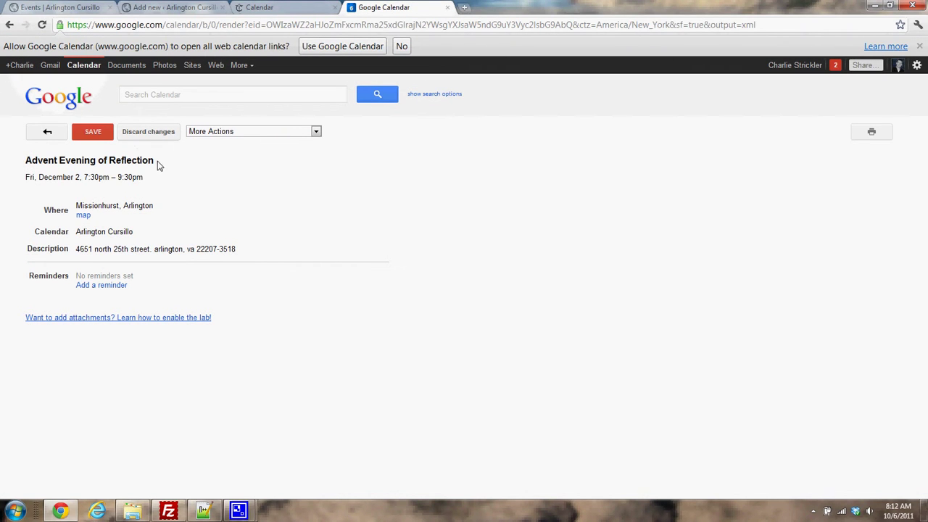
pyautogui.moveTo(154, 163); pyautogui.dragTo(29, 161)
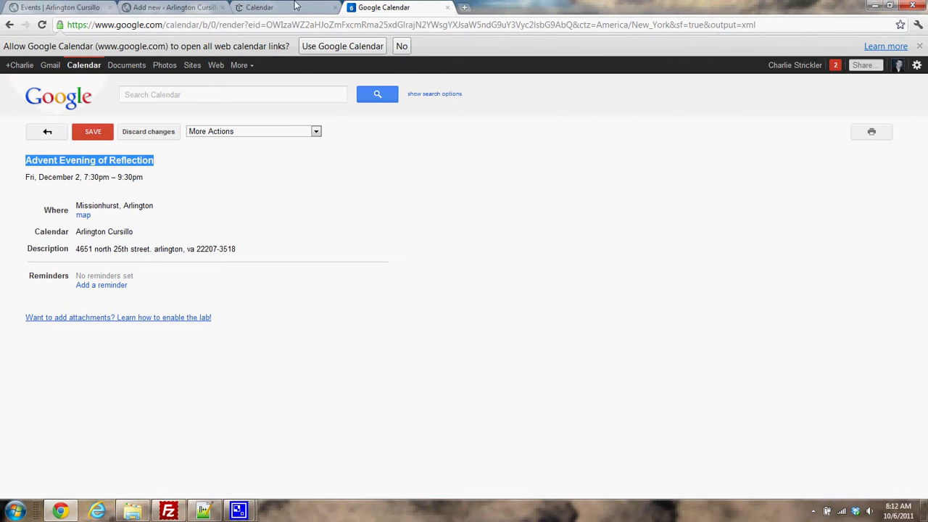
pyautogui.click(174, 8)
pyautogui.click(173, 115)
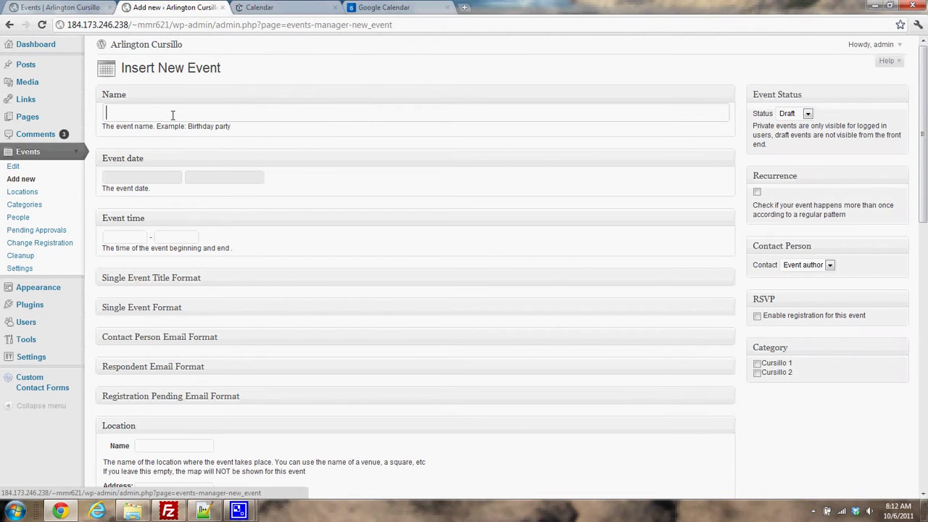
pyautogui.write('Advent Evening of Reflection')
pyautogui.click(428, 7)
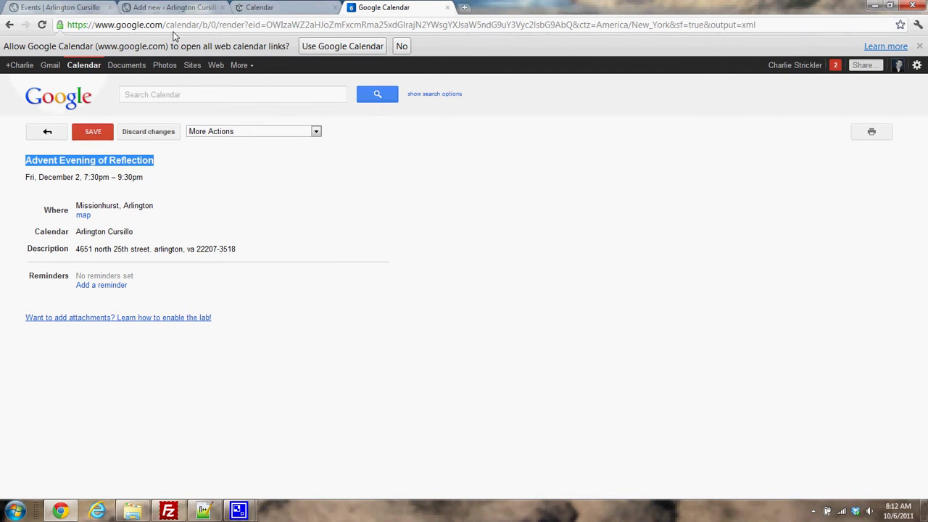
# Set the event date to December 2, 2011 (12/02/2011)
pyautogui.click(274, 7)
pyautogui.click(202, 7)
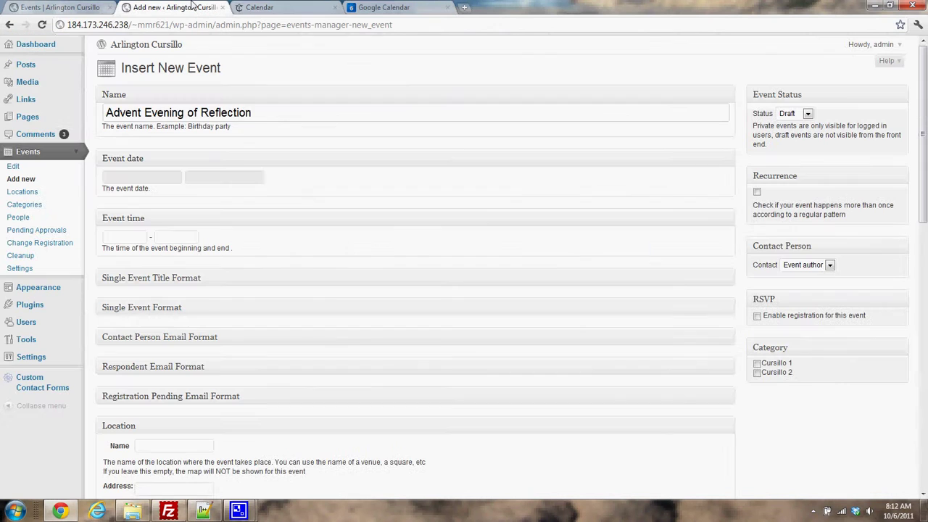
pyautogui.click(124, 180)
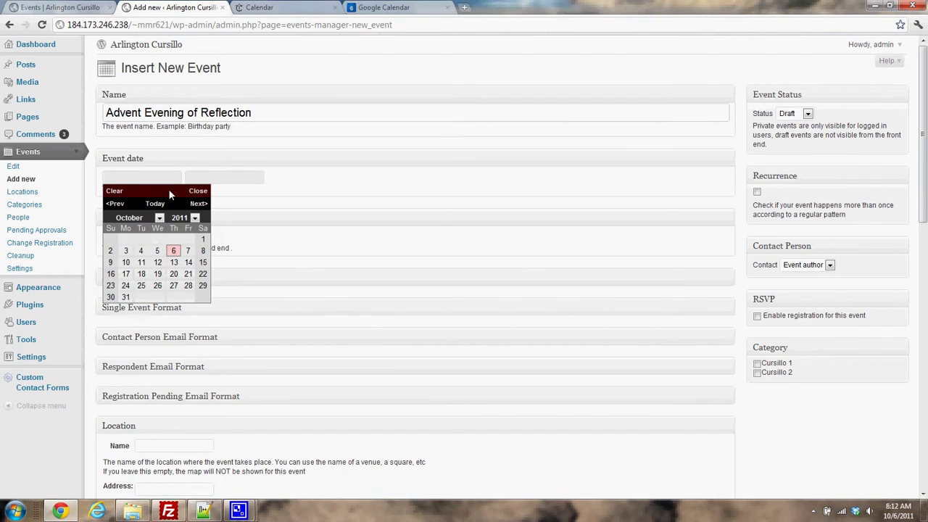
pyautogui.click(198, 203)
pyautogui.click(198, 205)
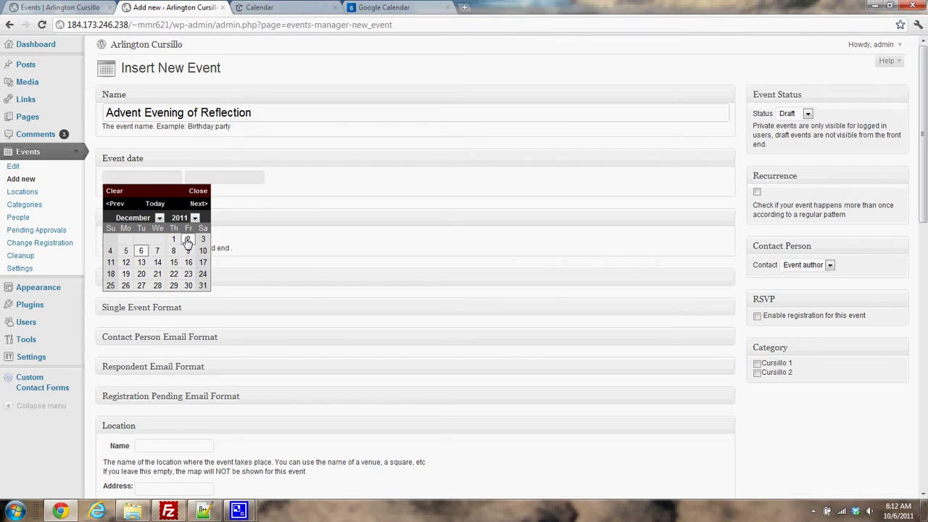
pyautogui.click(187, 241)
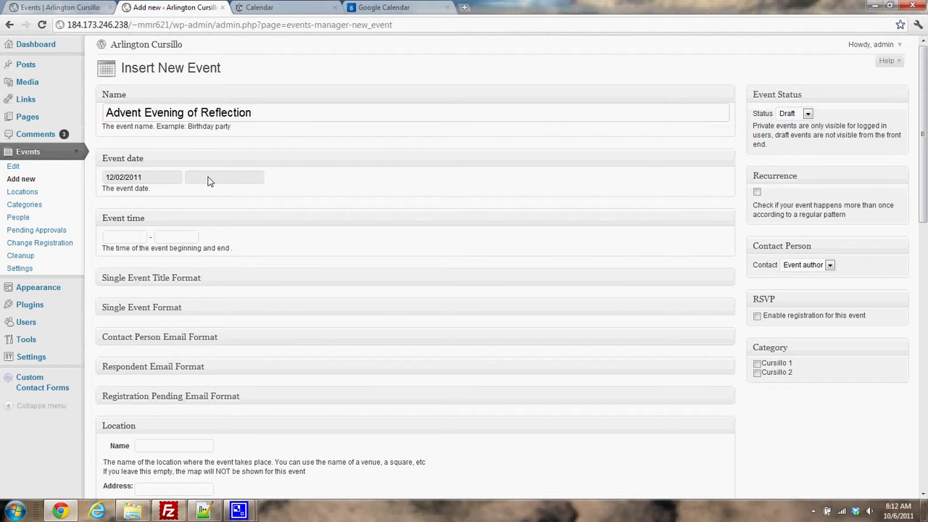
# Enter the event time as 07:30PM to 09:30PM
pyautogui.click(122, 239)
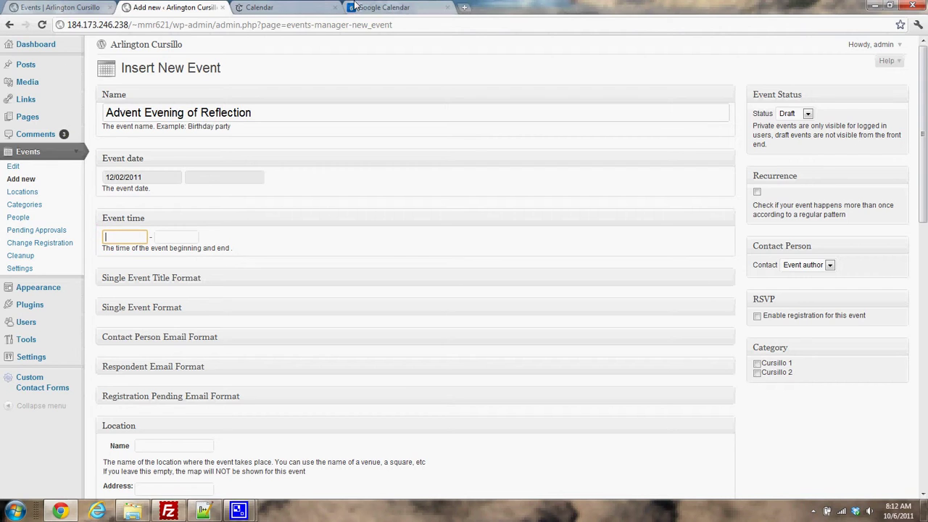
pyautogui.click(378, 5)
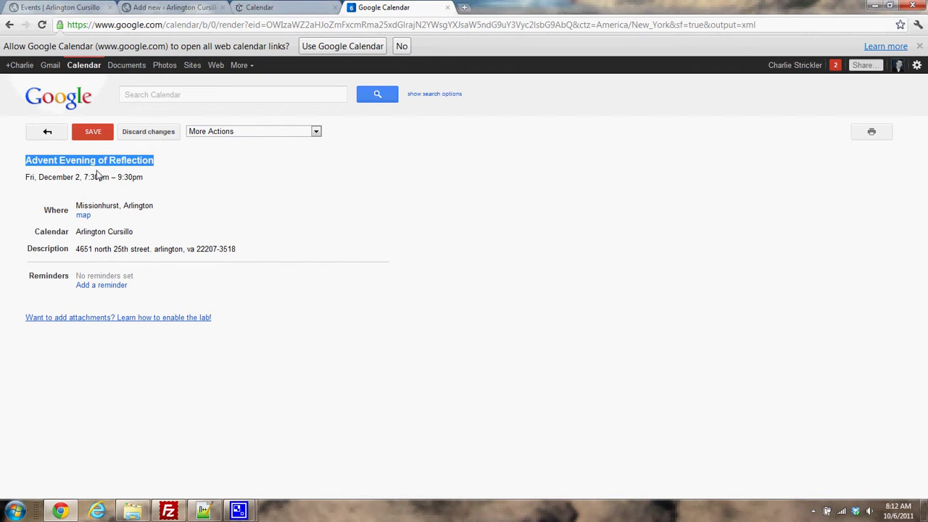
pyautogui.click(194, 7)
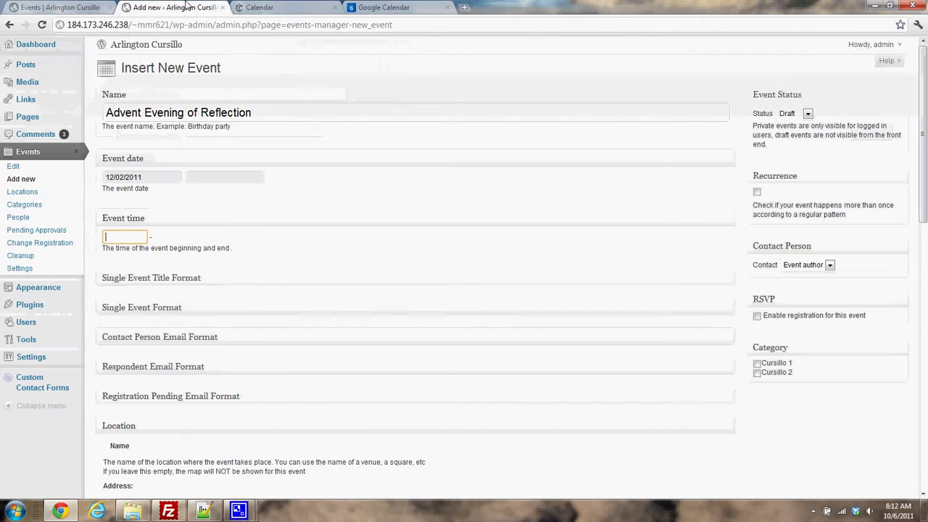
pyautogui.write('07:30PM')
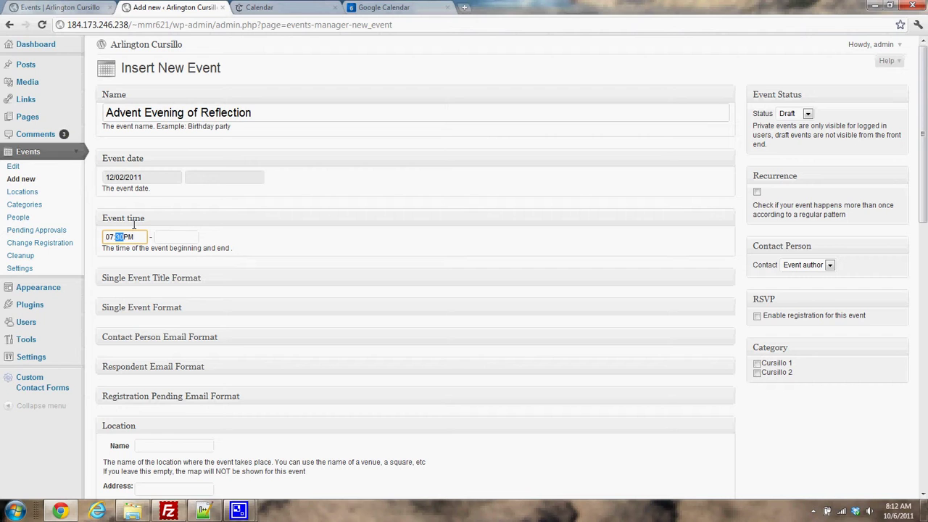
pyautogui.press('Tab')
pyautogui.write('09')
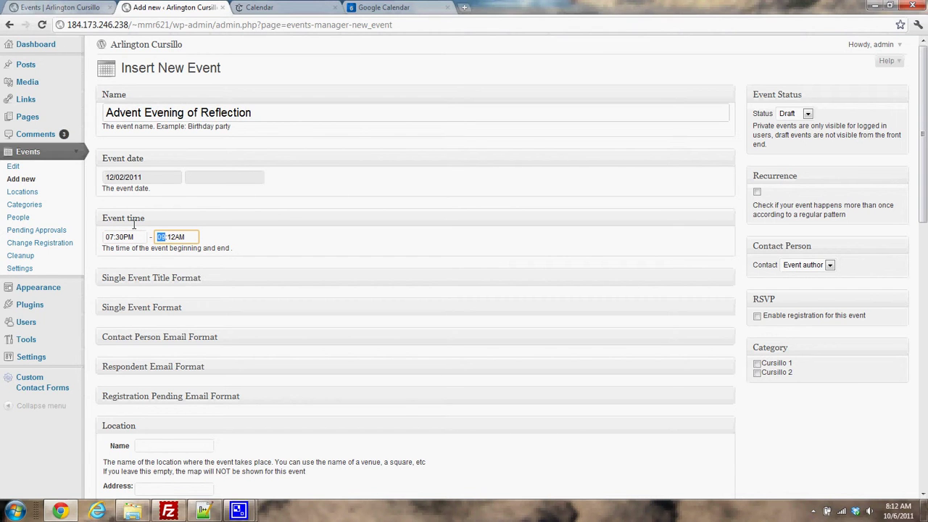
pyautogui.write('p')
# Finish the 09:30PM end time and change the event status from Draft to Public
pyautogui.click(374, 245)
pyautogui.click(791, 116)
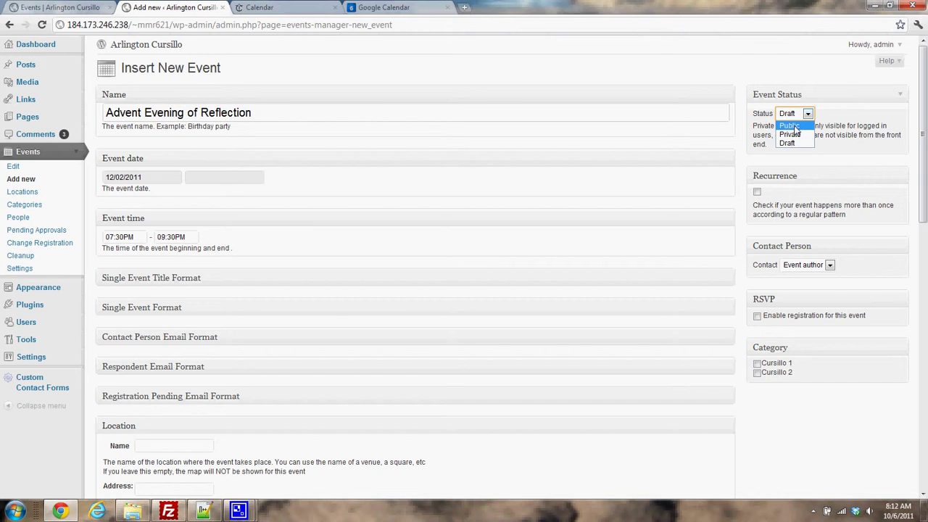
pyautogui.click(795, 126)
pyautogui.click(798, 116)
pyautogui.click(797, 116)
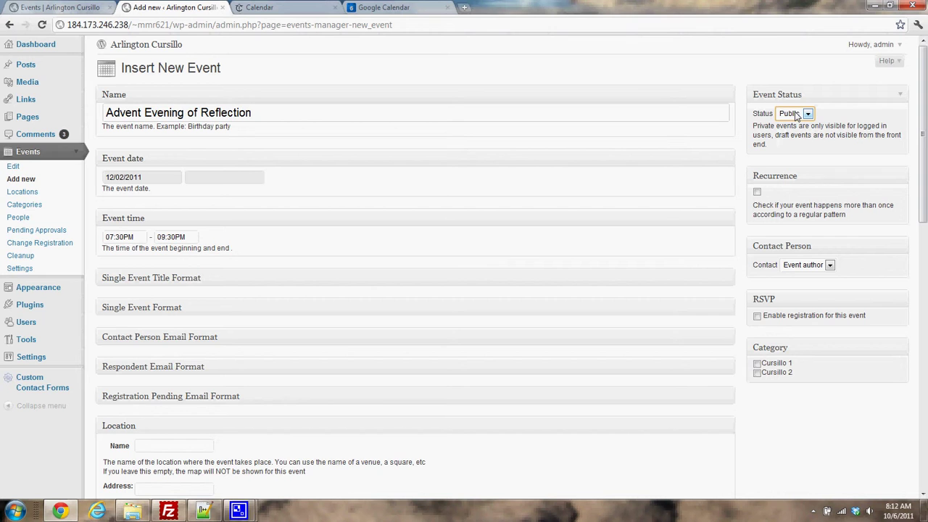
pyautogui.scroll(-2, 388, 222)
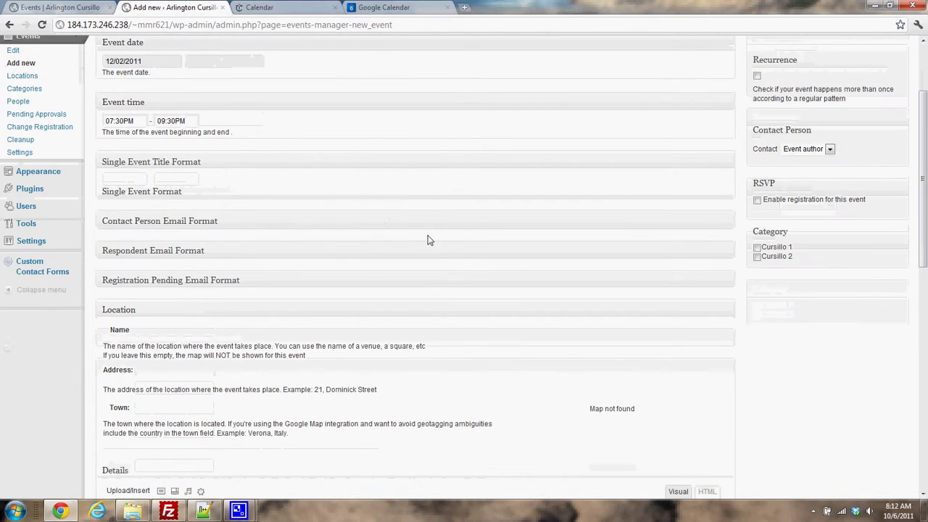
pyautogui.scroll(-2, 394, 224)
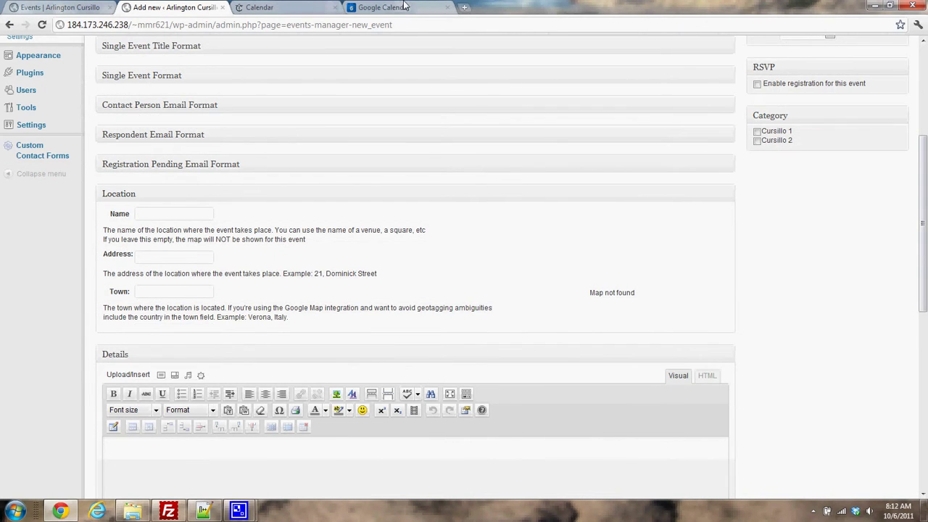
pyautogui.click(404, 8)
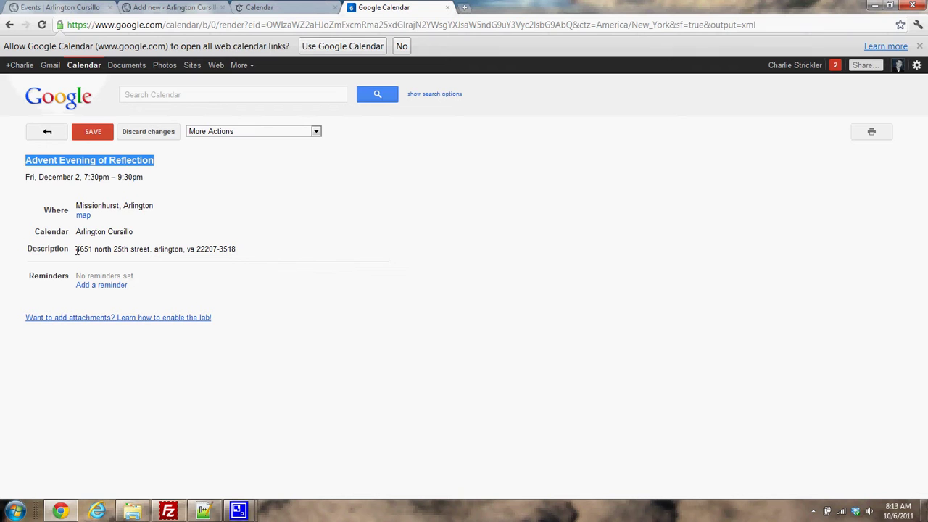
pyautogui.moveTo(77, 249); pyautogui.dragTo(142, 250)
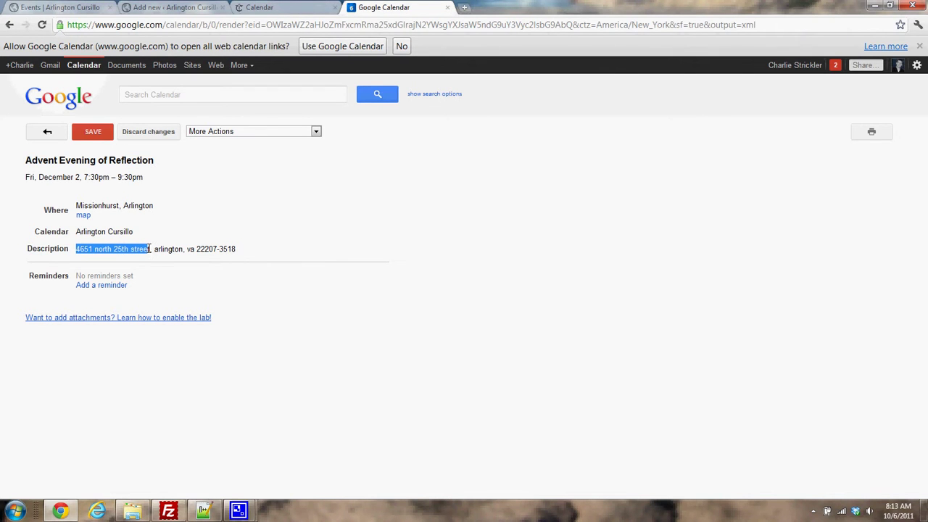
pyautogui.click(217, 7)
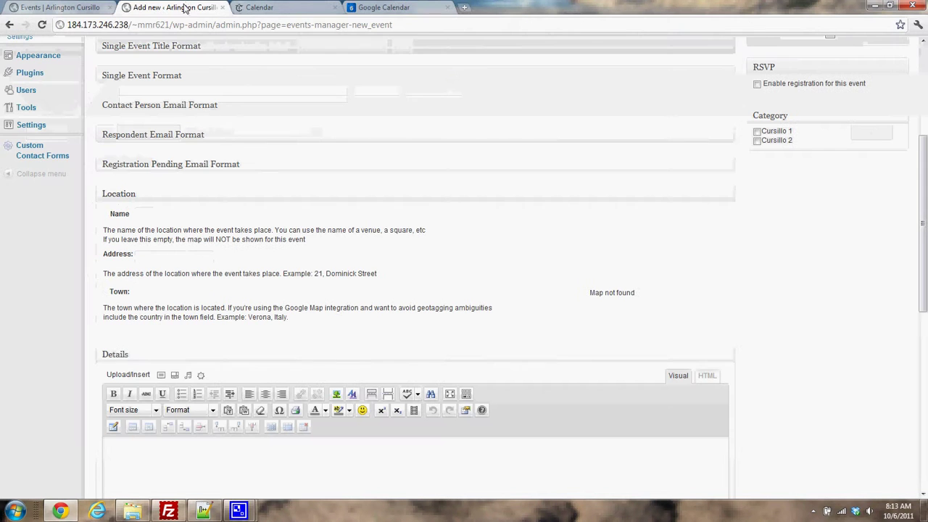
pyautogui.click(166, 255)
pyautogui.write('4651 north 25th street')
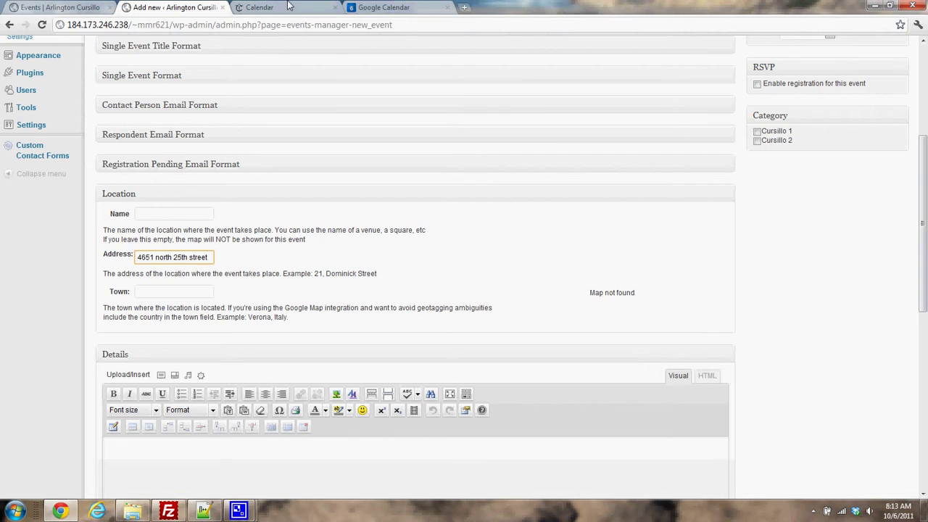
# Paste the town and zip 'arlington, va 22207' into the Town field
pyautogui.hotkey('ctrl', '4')
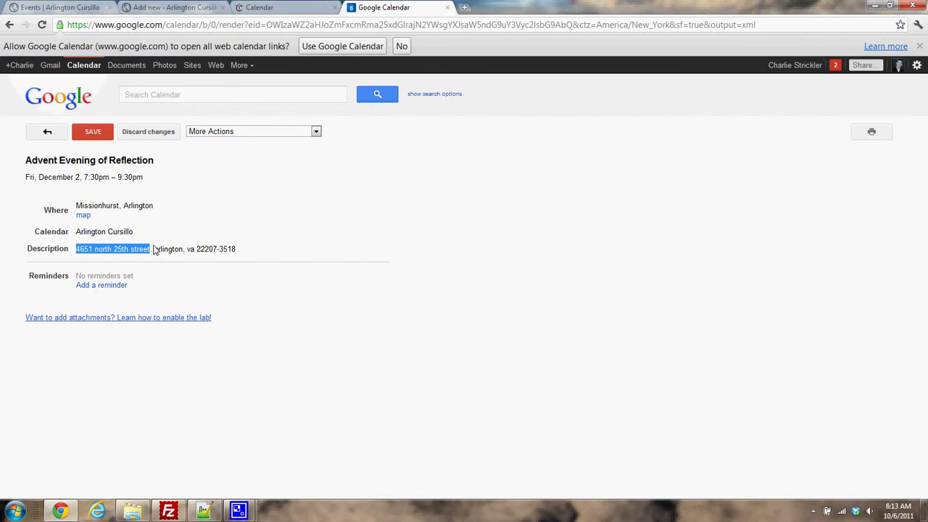
pyautogui.moveTo(154, 250); pyautogui.dragTo(222, 250)
pyautogui.hotkey('ctrl', 'c')
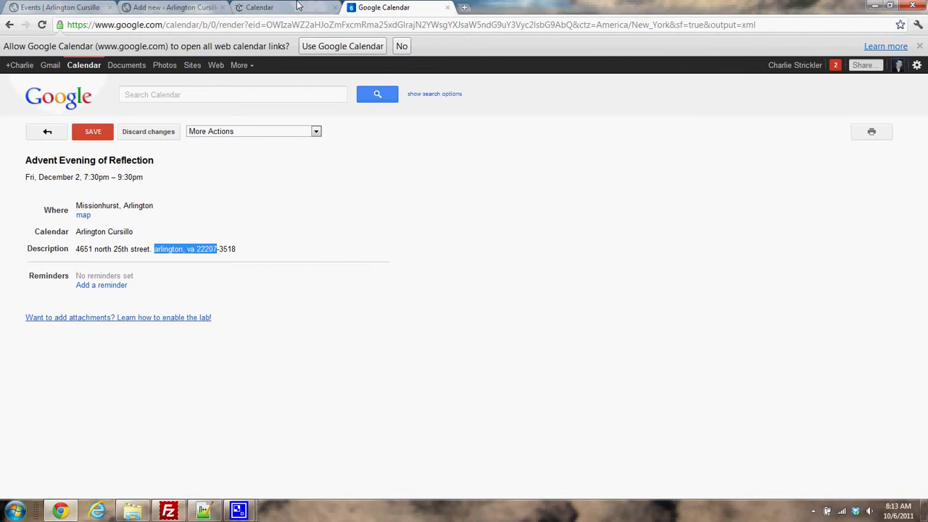
pyautogui.click(319, 6)
pyautogui.click(167, 7)
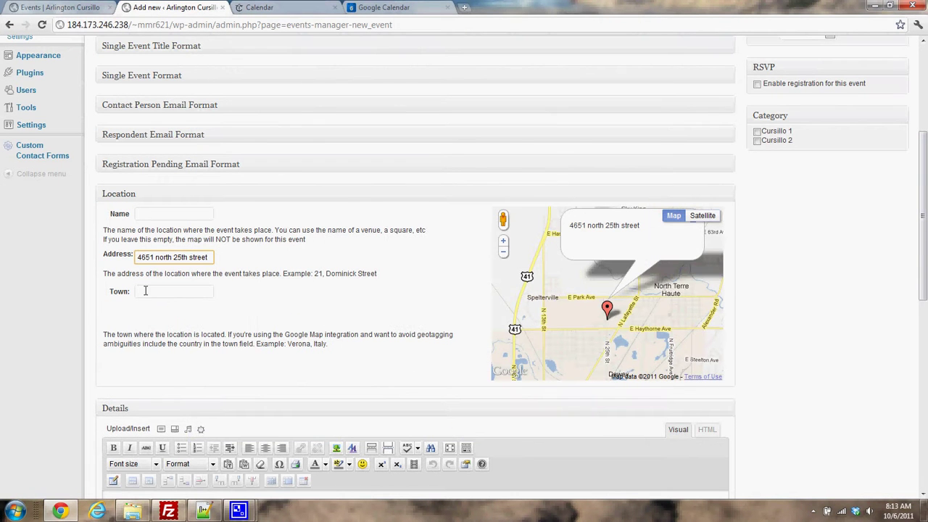
pyautogui.click(147, 290)
pyautogui.hotkey('ctrl', 'v')
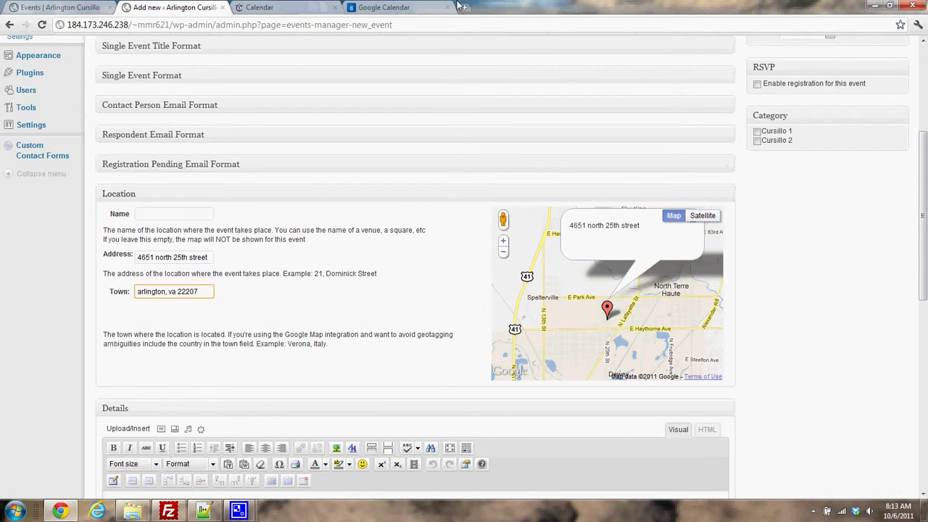
# Paste 'Missionhurst, Arlington' as the location Name
pyautogui.click(399, 6)
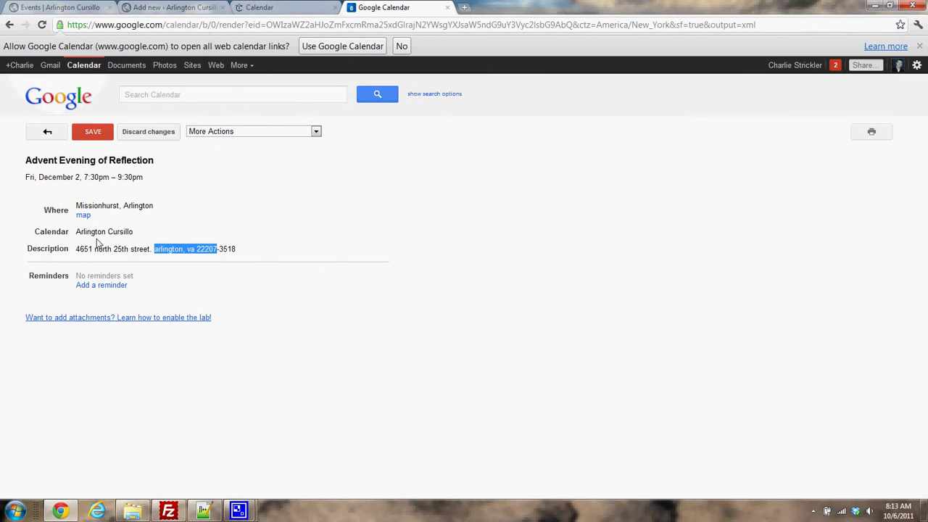
pyautogui.moveTo(78, 205); pyautogui.dragTo(170, 202)
pyautogui.hotkey('ctrl', 'c')
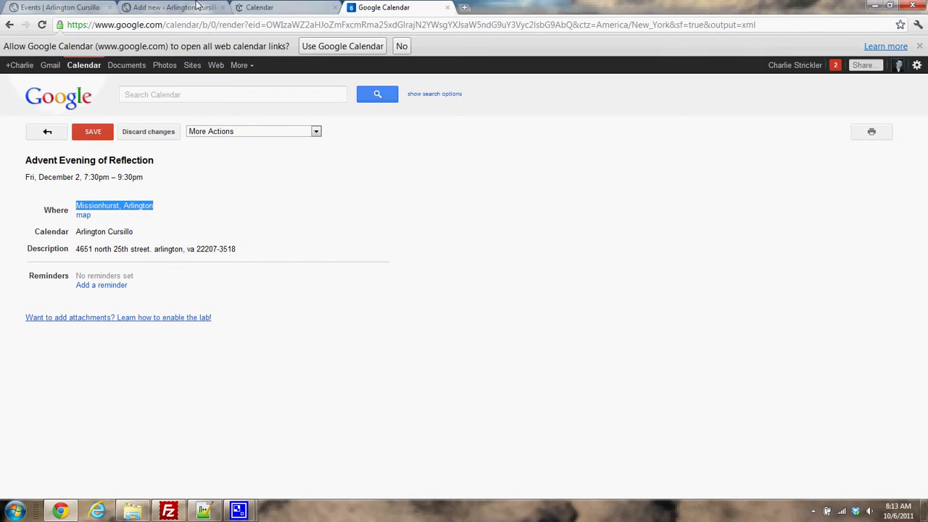
pyautogui.click(196, 7)
pyautogui.click(163, 213)
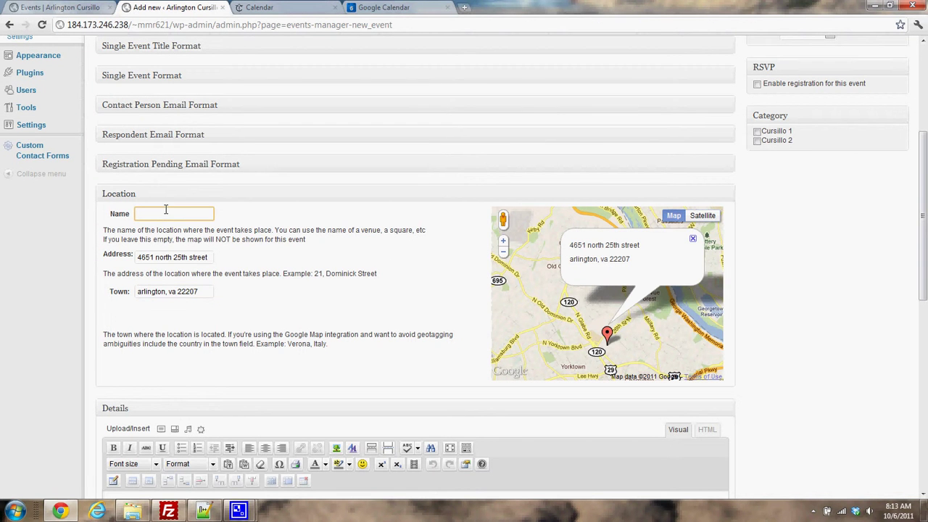
pyautogui.hotkey('ctrl', 'v')
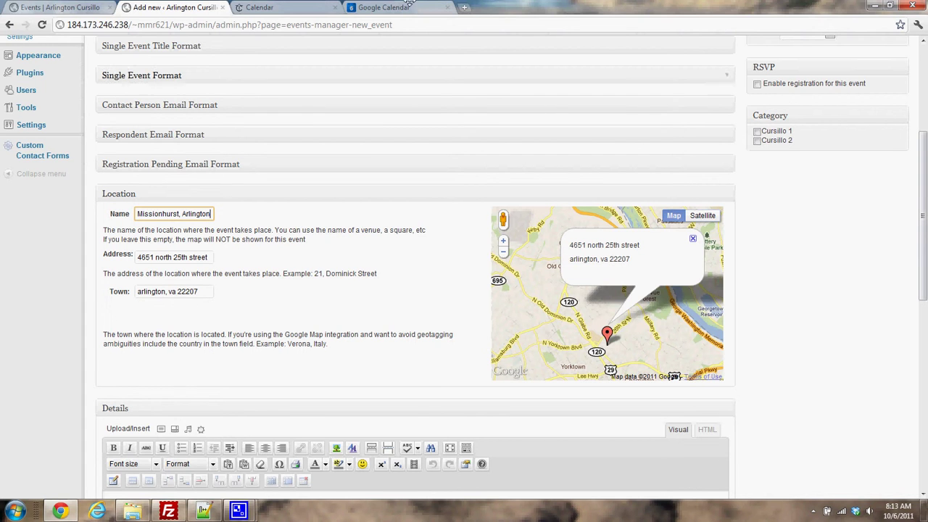
pyautogui.scroll(-3, 377, 253)
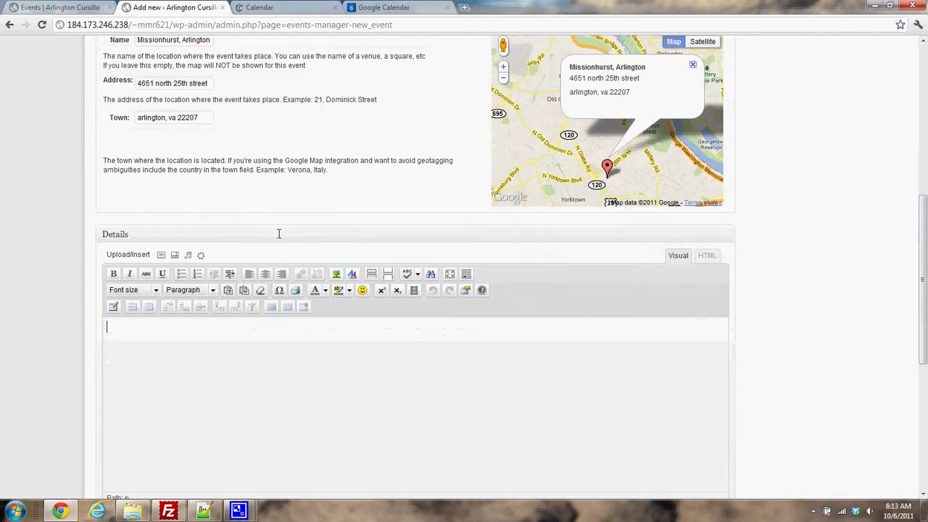
# Write 'Test Content' in the event's Details editor
pyautogui.click(296, 6)
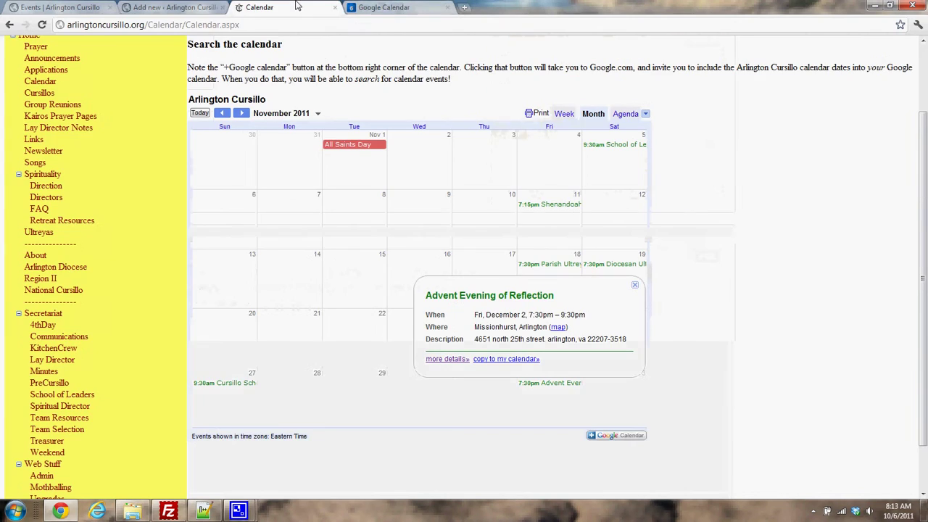
pyautogui.doubleClick(481, 7)
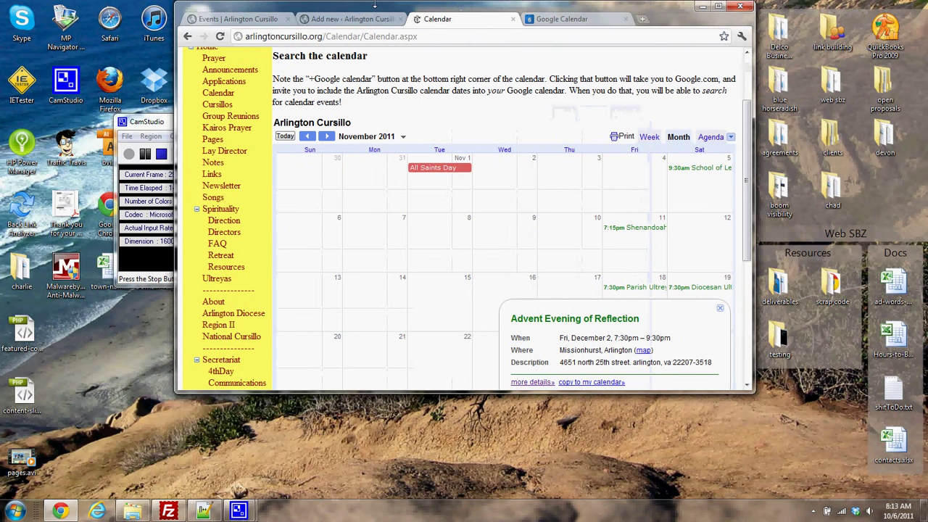
pyautogui.click(717, 6)
pyautogui.click(371, 7)
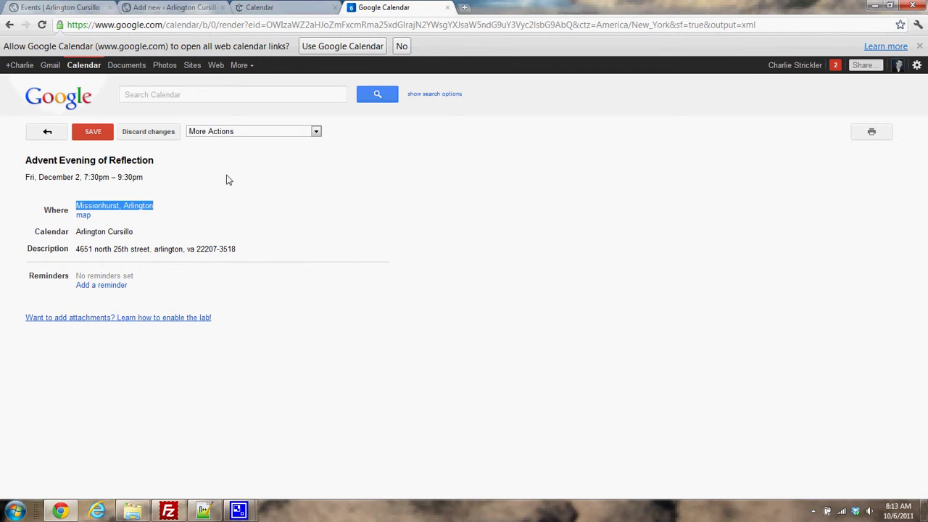
pyautogui.click(145, 6)
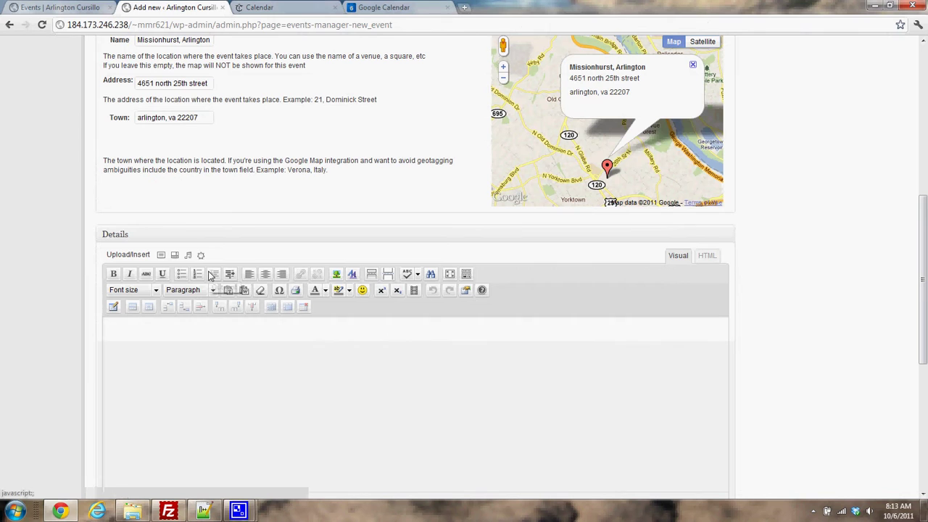
pyautogui.write('Test Content')
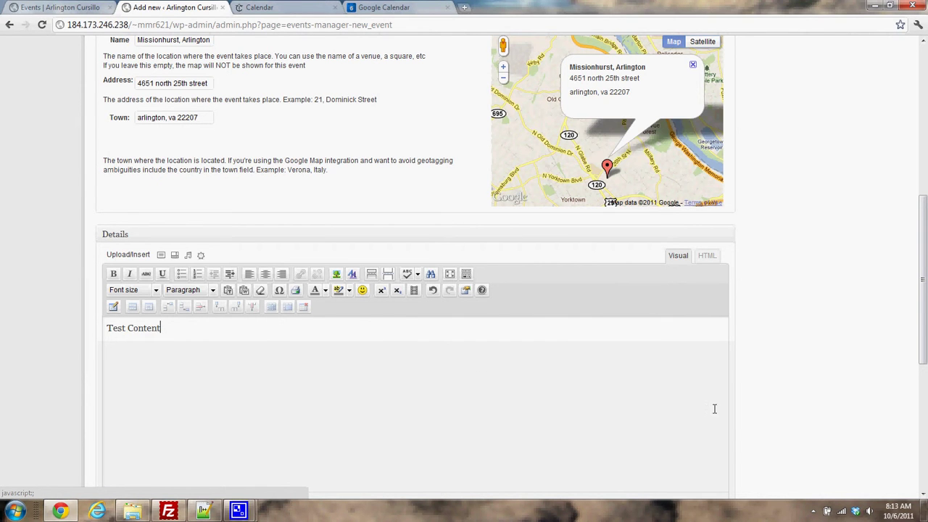
pyautogui.scroll(-5, 821, 368)
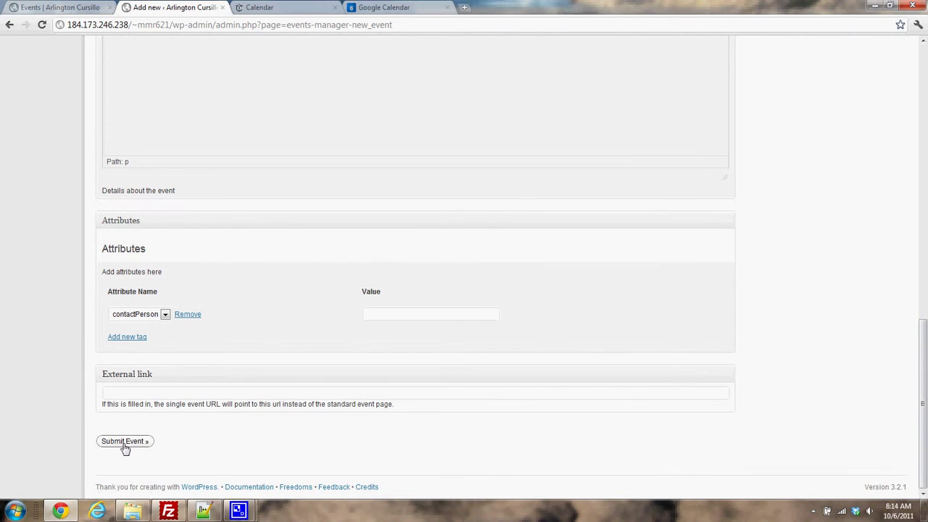
# Submit the event and confirm Advent Evening of Reflection appears in Future events on 12/02/2011
pyautogui.click(125, 442)
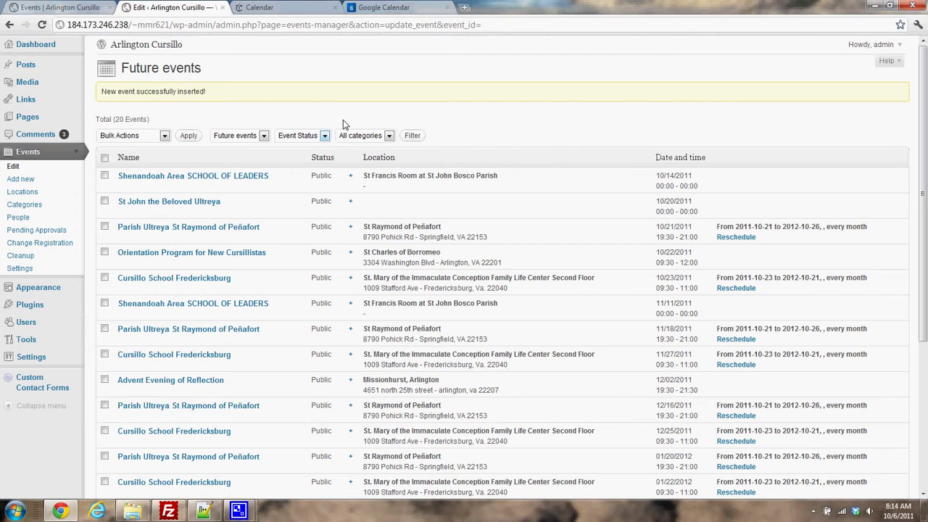
pyautogui.scroll(-1, 196, 230)
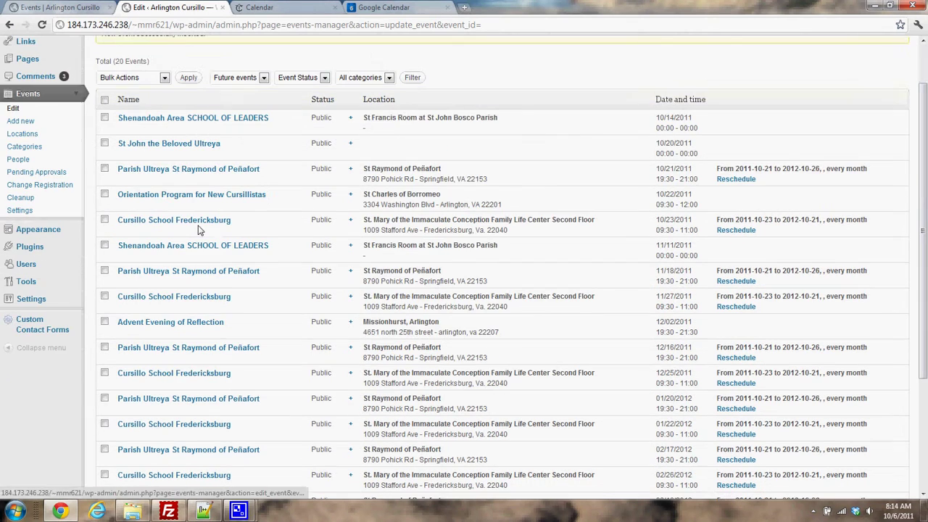
pyautogui.click(384, 7)
pyautogui.click(192, 6)
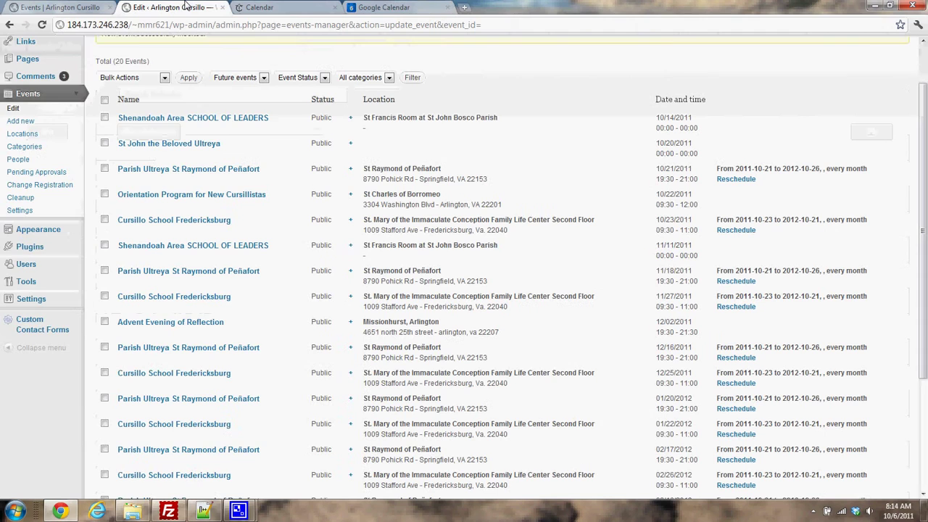
pyautogui.scroll(-1, 265, 280)
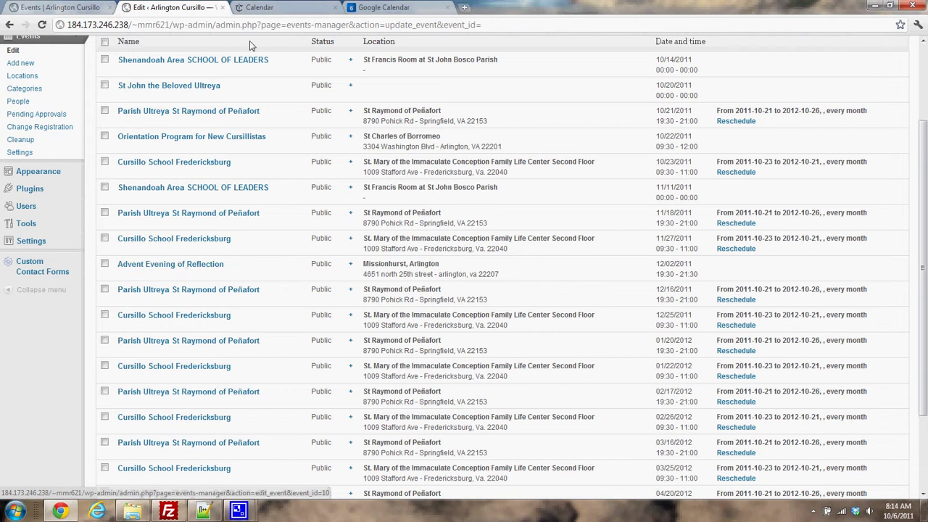
pyautogui.click(305, 6)
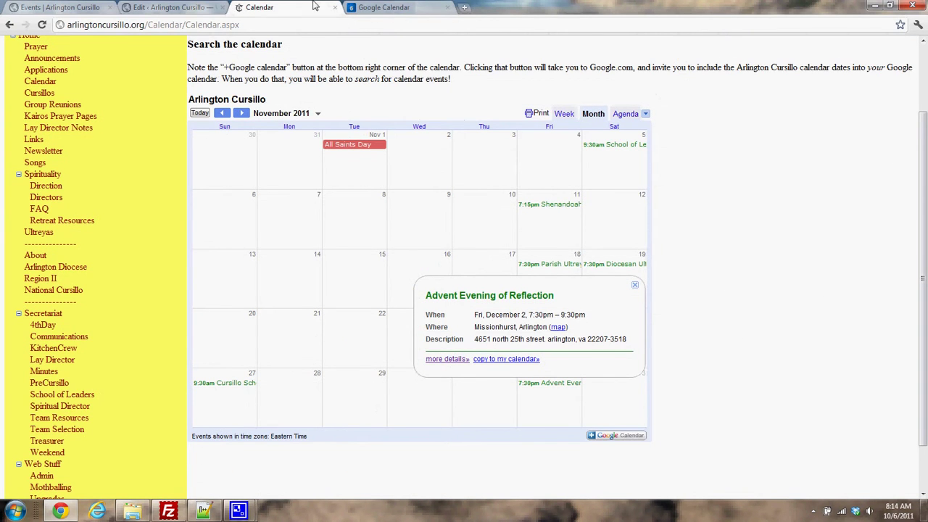
# Reload the public Events page to find the new Advent Evening of Reflection listing
pyautogui.click(149, 7)
pyautogui.click(61, 6)
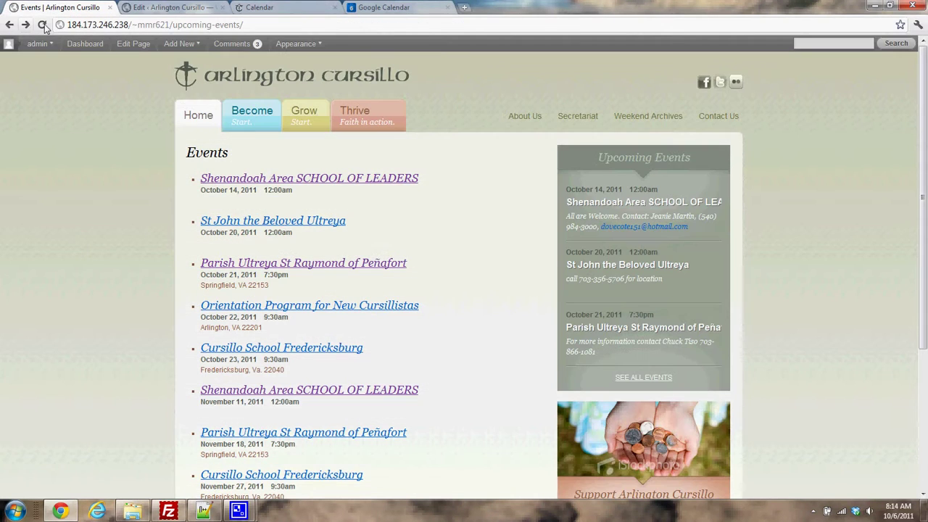
pyautogui.click(42, 24)
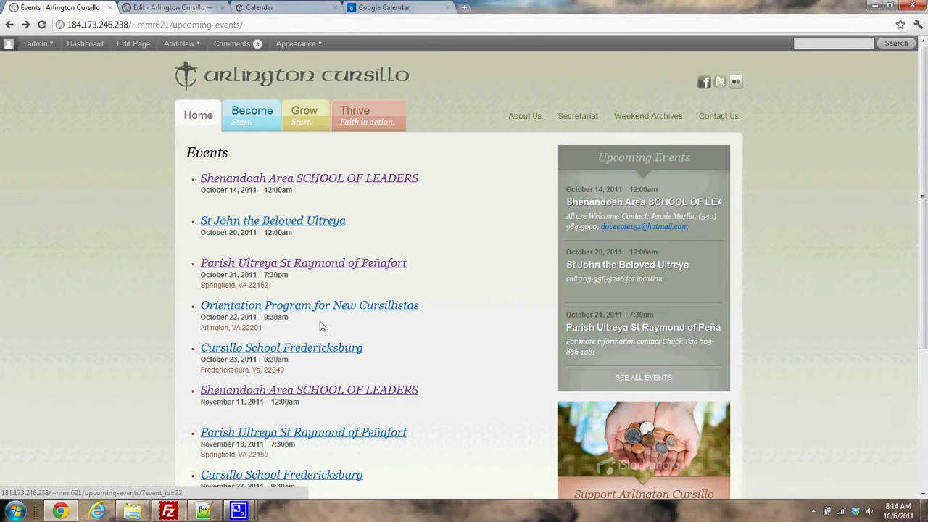
pyautogui.scroll(-3, 395, 259)
pyautogui.scroll(-2, 395, 259)
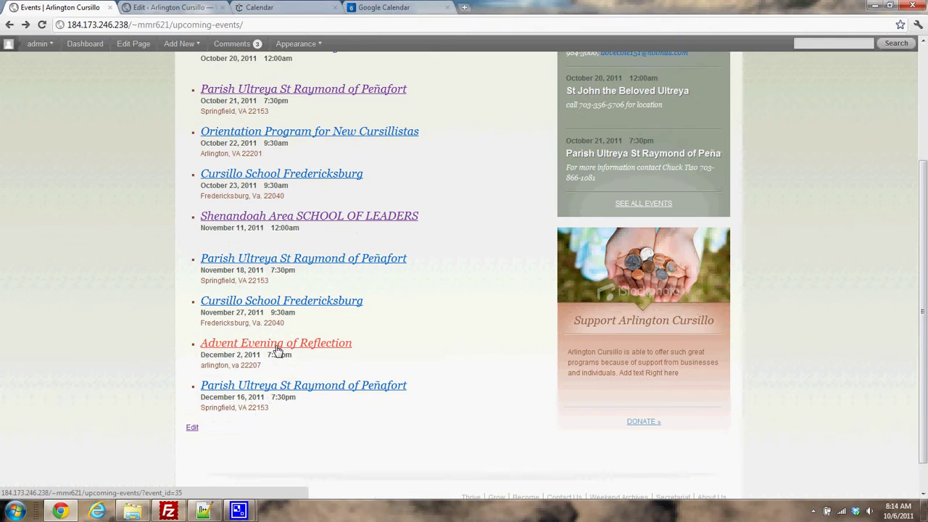
# Check the Advent Evening of Reflection page shows arlington, va 22207 and Test Content
pyautogui.click(276, 346)
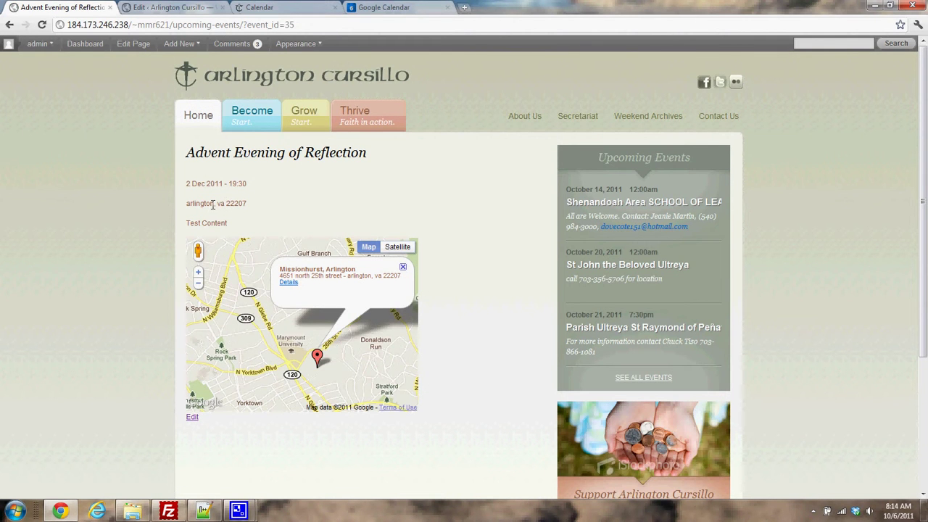
pyautogui.moveTo(212, 204); pyautogui.dragTo(165, 204)
pyautogui.moveTo(229, 224); pyautogui.dragTo(179, 223)
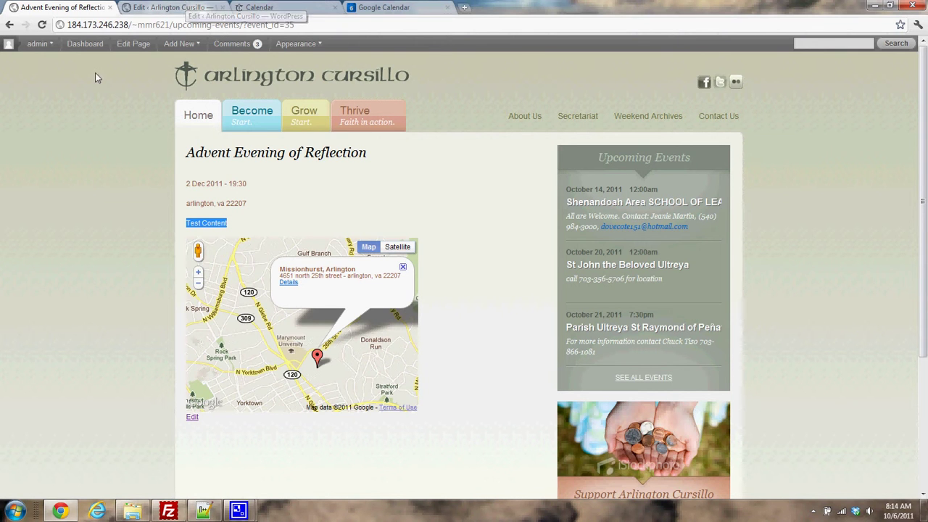
pyautogui.click(8, 25)
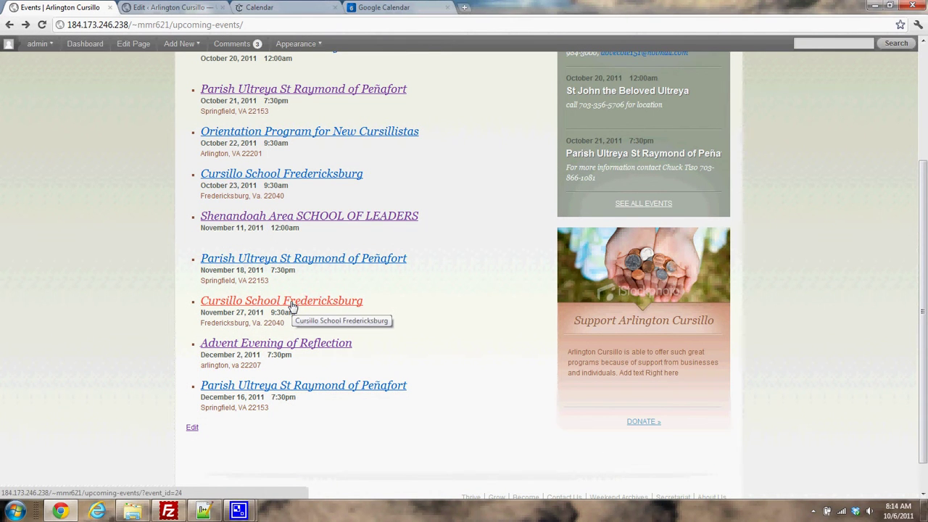
# Review the Nov 27 Cursillo School Fredericksburg event's 'Monthly on the fourth Sunday' recurrence in Google Calendar
pyautogui.click(283, 7)
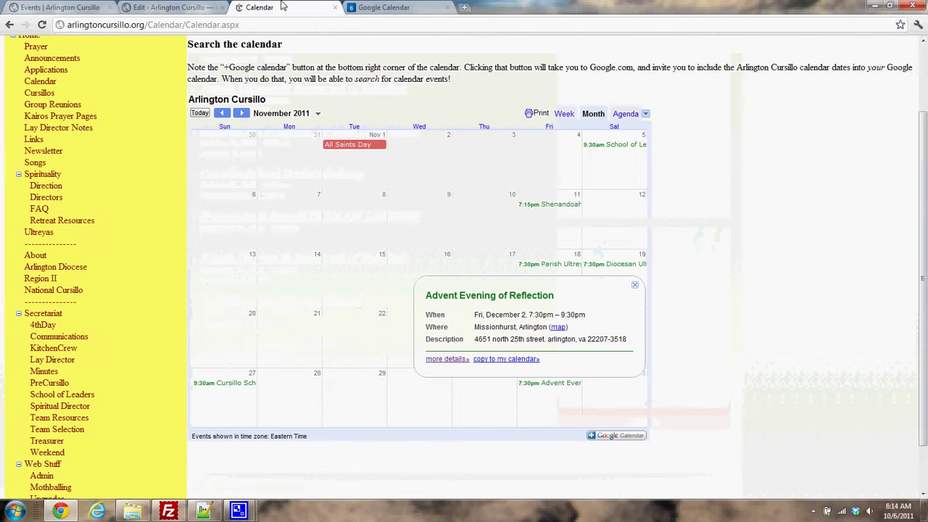
pyautogui.doubleClick(636, 286)
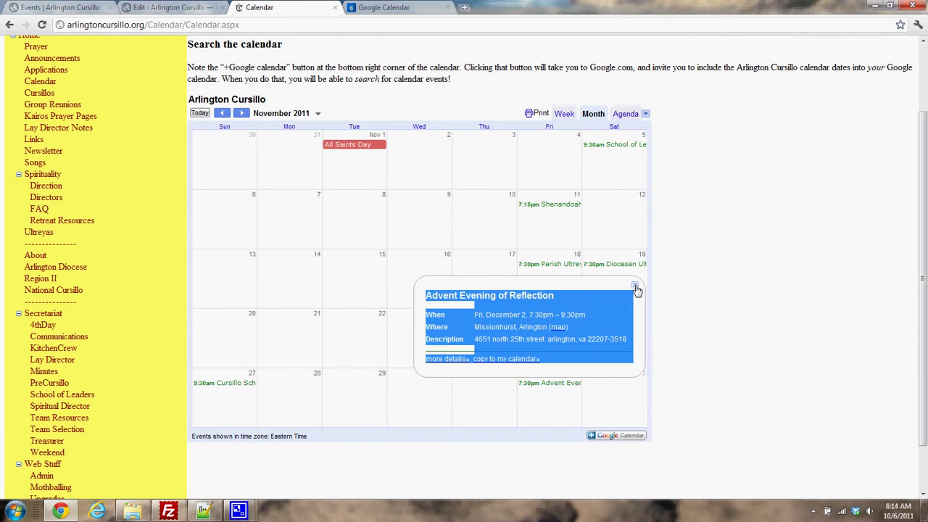
pyautogui.click(229, 385)
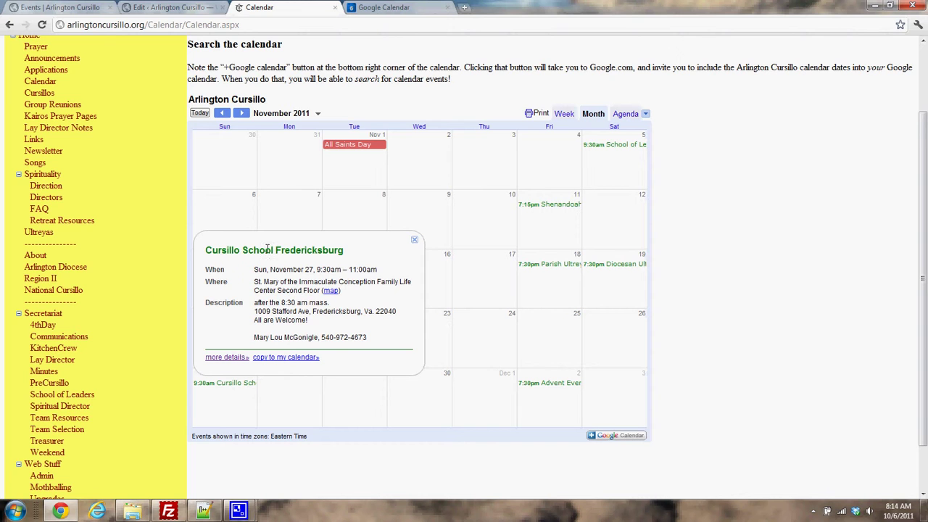
pyautogui.click(240, 358)
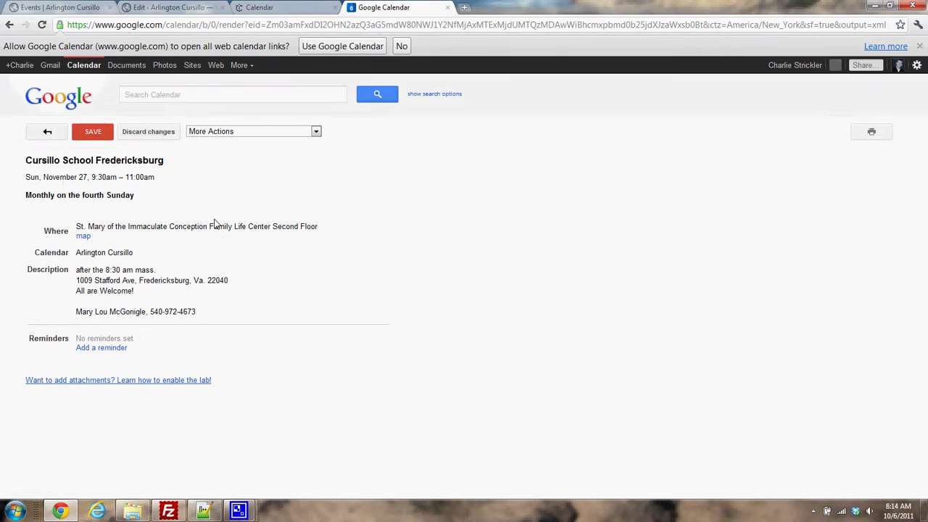
pyautogui.moveTo(28, 195); pyautogui.dragTo(145, 195)
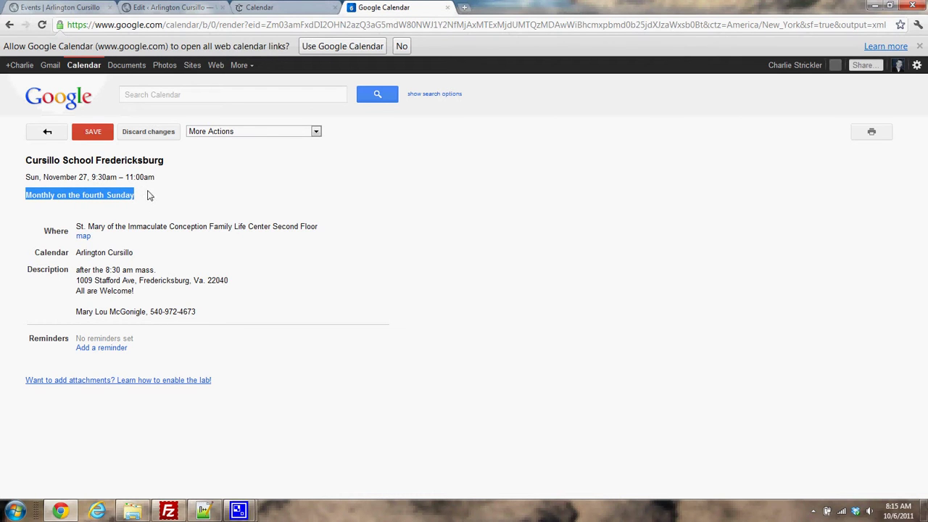
pyautogui.click(178, 192)
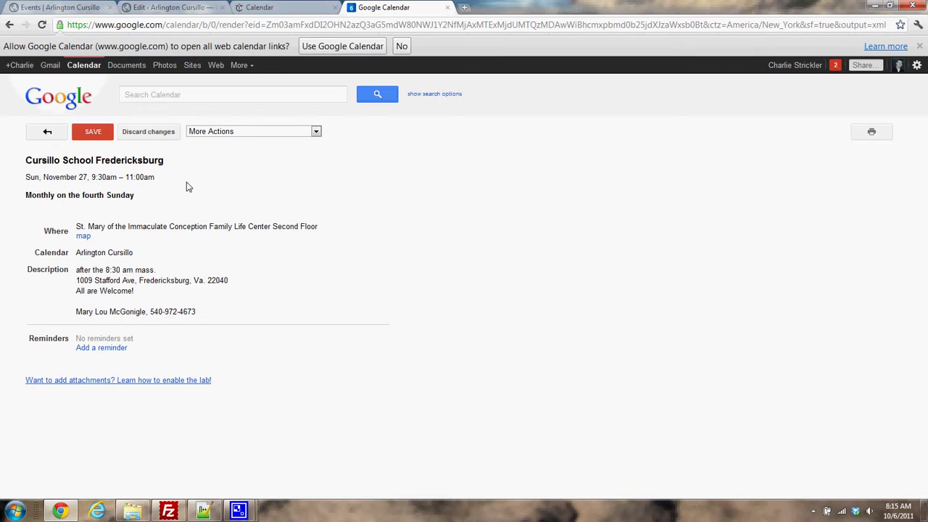
pyautogui.click(190, 7)
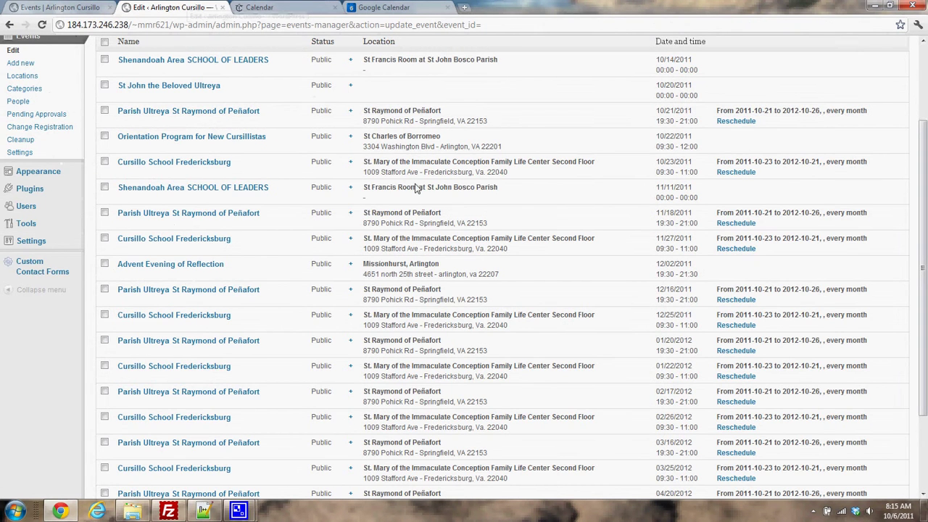
# Bulk-delete the checked Cursillo School Fredericksburg occurrences, including 02/26, 03/25 and 04/22/2012
pyautogui.scroll(2, 348, 195)
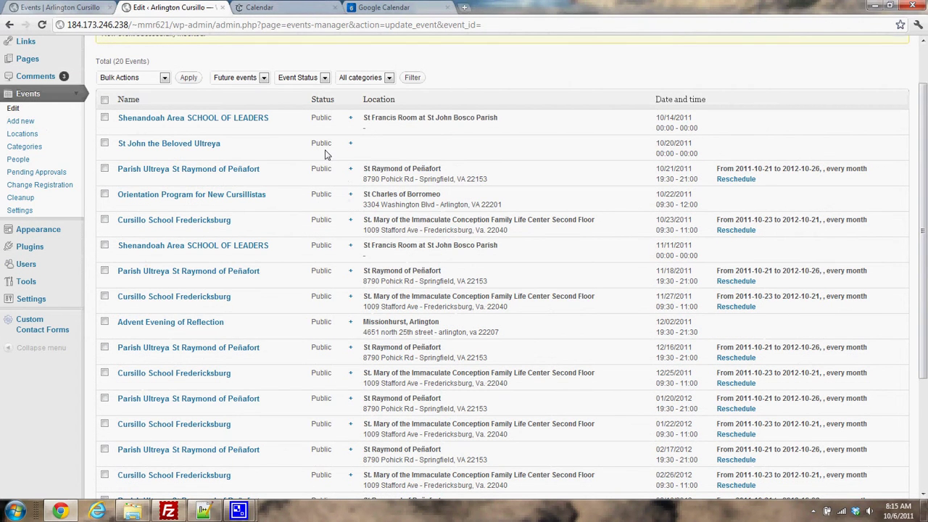
pyautogui.click(105, 221)
pyautogui.click(105, 297)
pyautogui.scroll(-2, 108, 299)
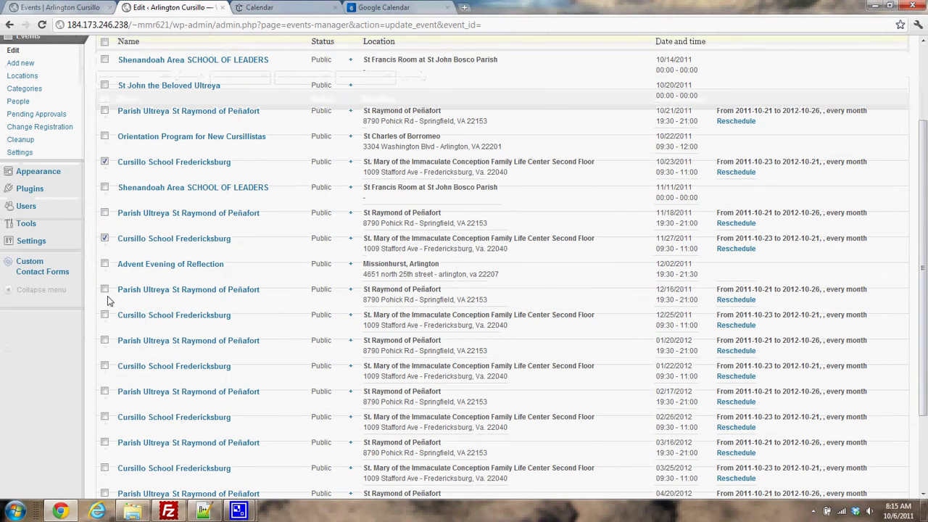
pyautogui.scroll(-2, 105, 368)
pyautogui.click(104, 363)
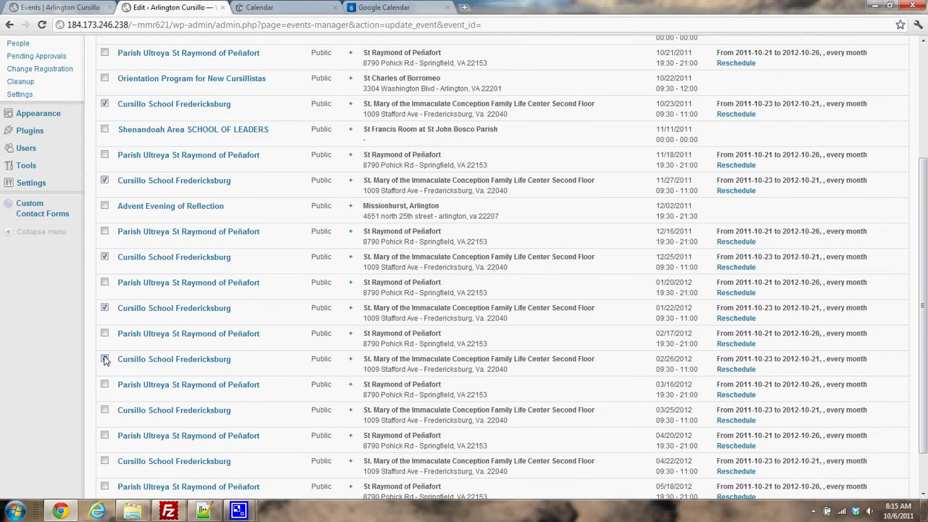
pyautogui.scroll(-2, 104, 363)
pyautogui.click(105, 359)
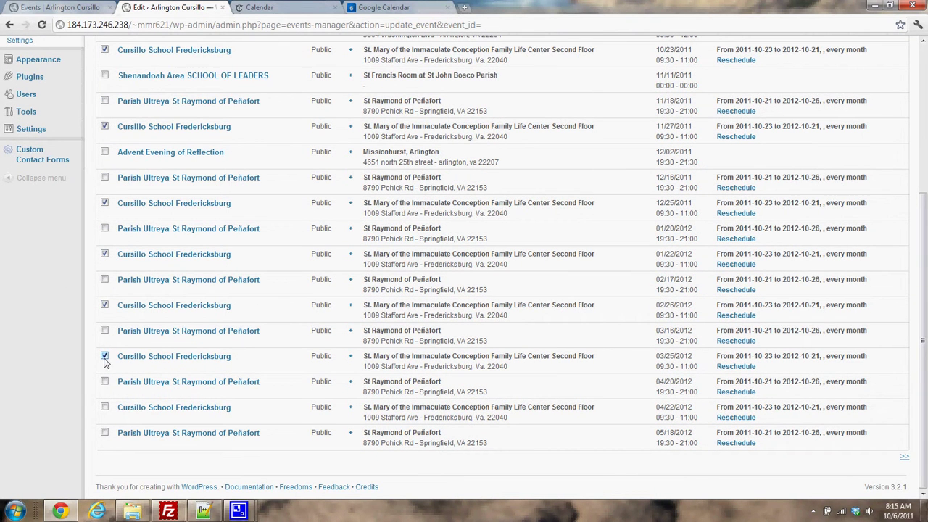
pyautogui.click(104, 408)
pyautogui.scroll(3, 585, 294)
pyautogui.click(145, 136)
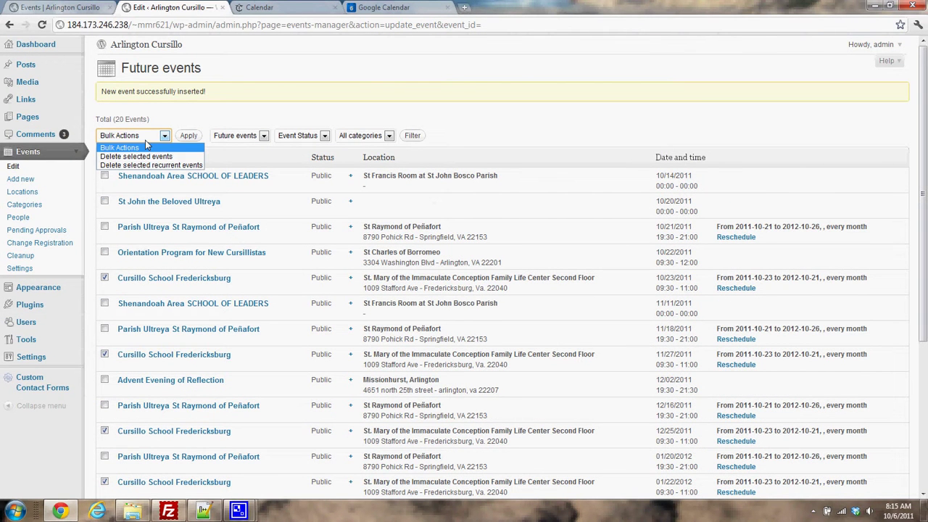
pyautogui.click(145, 157)
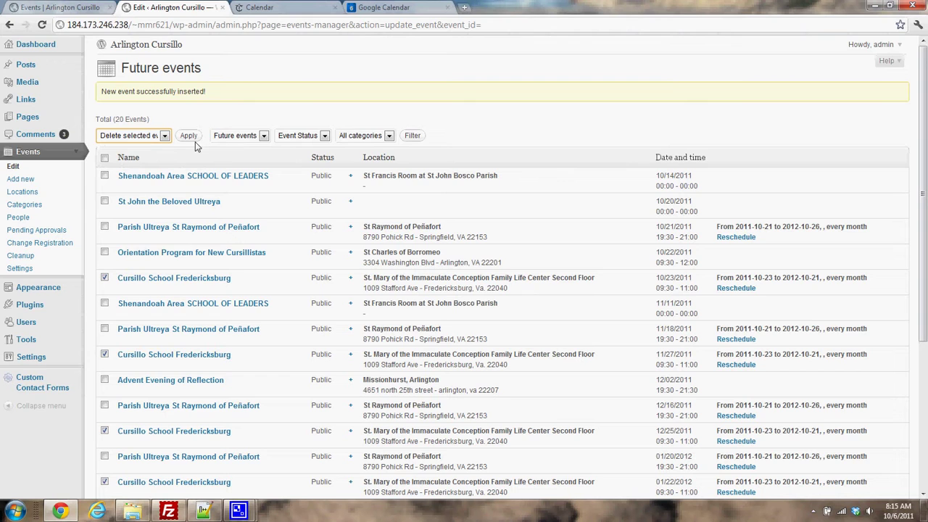
pyautogui.click(194, 141)
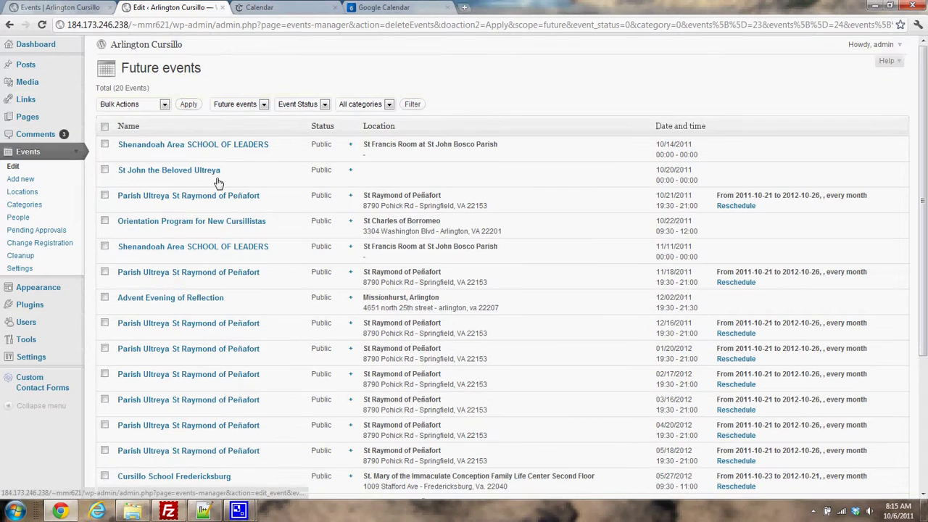
# Delete the 06/24/2012 and 07/22/2012 occurrences too, then open a blank new-event form
pyautogui.scroll(-3, 221, 195)
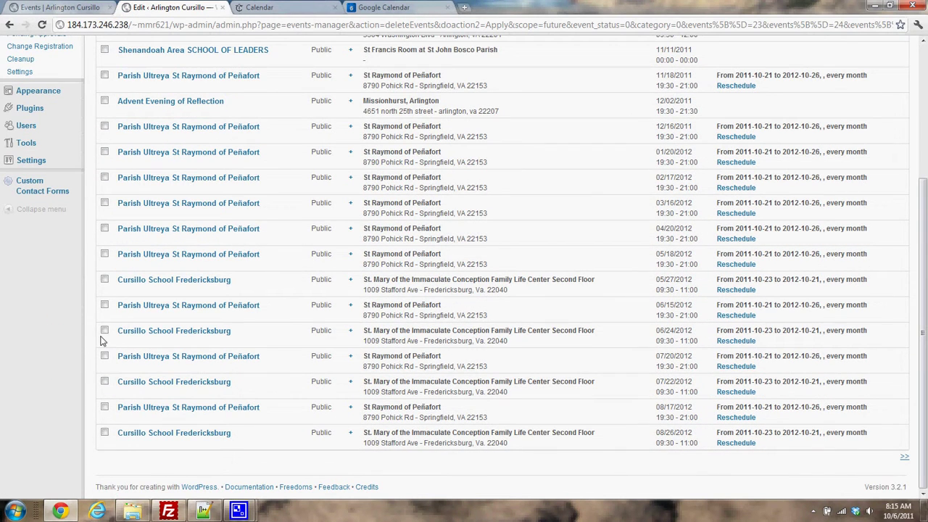
pyautogui.click(105, 331)
pyautogui.click(105, 383)
pyautogui.scroll(3, 218, 338)
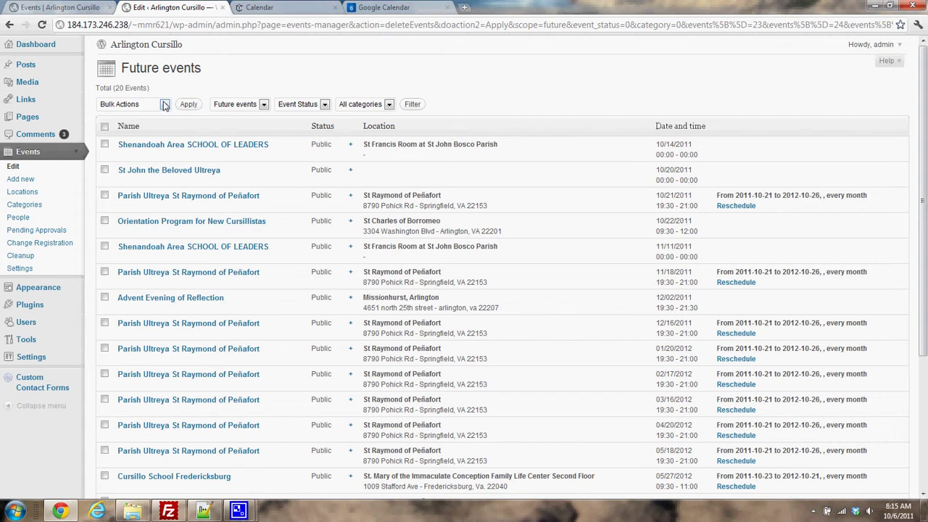
pyautogui.click(165, 105)
pyautogui.click(145, 128)
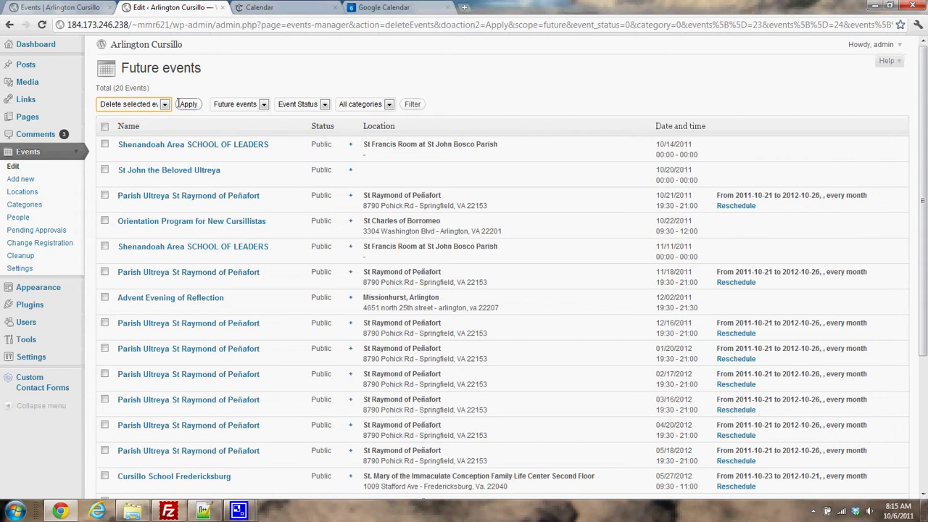
pyautogui.click(186, 104)
pyautogui.scroll(-3, 303, 231)
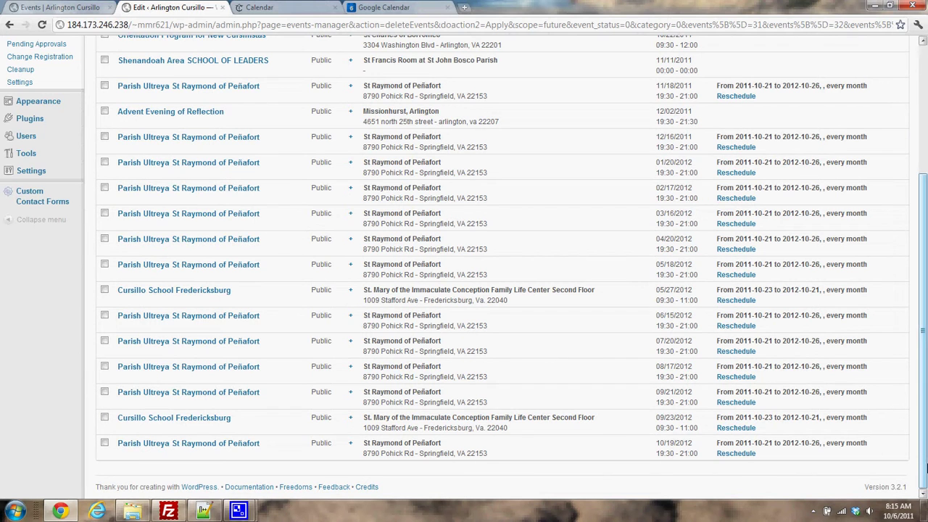
pyautogui.scroll(3, 205, 371)
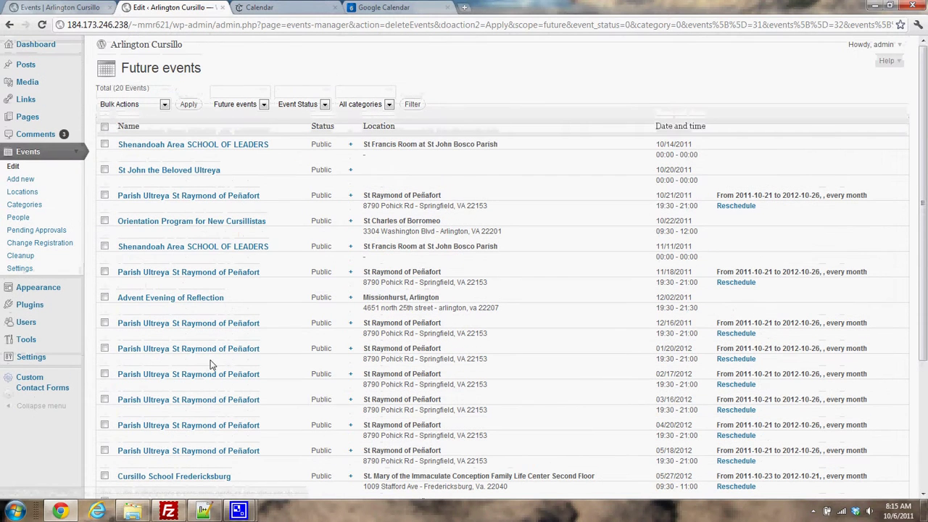
pyautogui.click(21, 179)
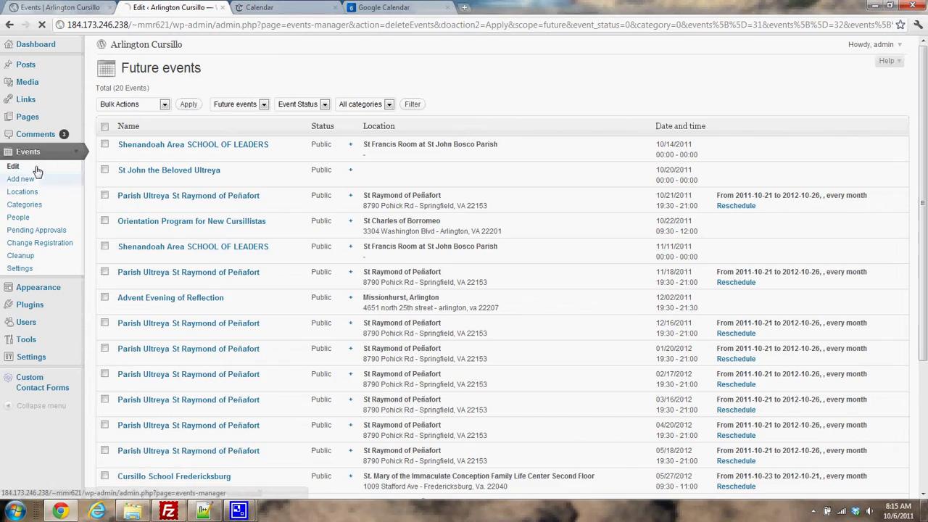
# Copy the title 'Cursillo School Fredericksburg' from Google Calendar into the event Name field
pyautogui.click(424, 8)
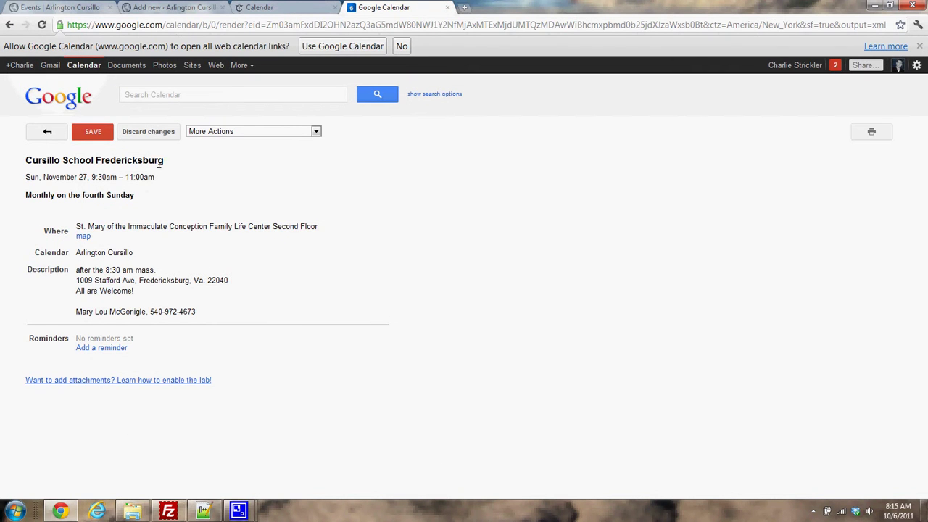
pyautogui.moveTo(160, 164); pyautogui.dragTo(22, 156)
pyautogui.hotkey('ctrl', 'c')
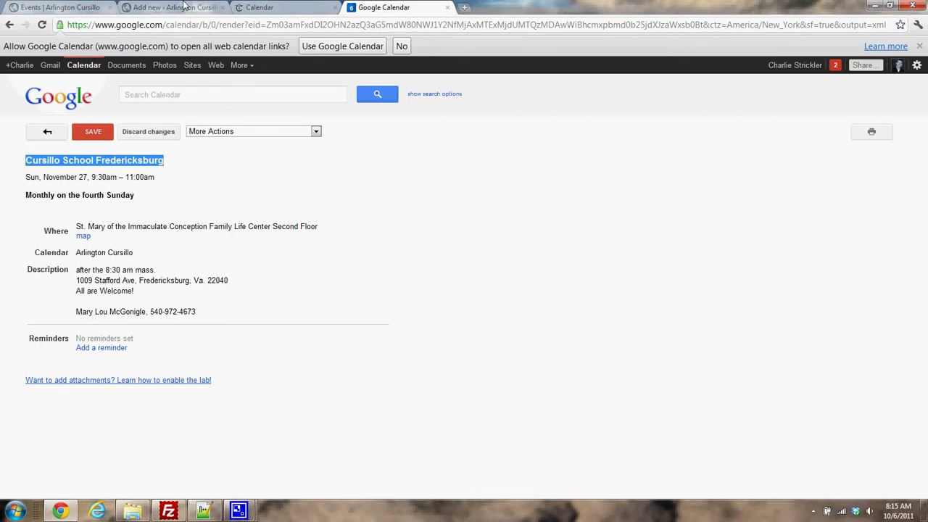
pyautogui.click(184, 7)
pyautogui.hotkey('ctrl', 'v')
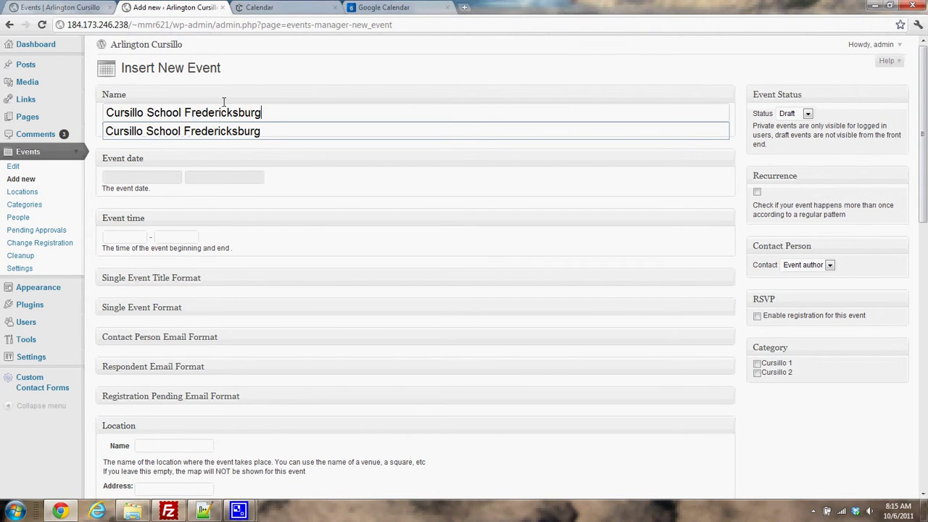
pyautogui.click(409, 7)
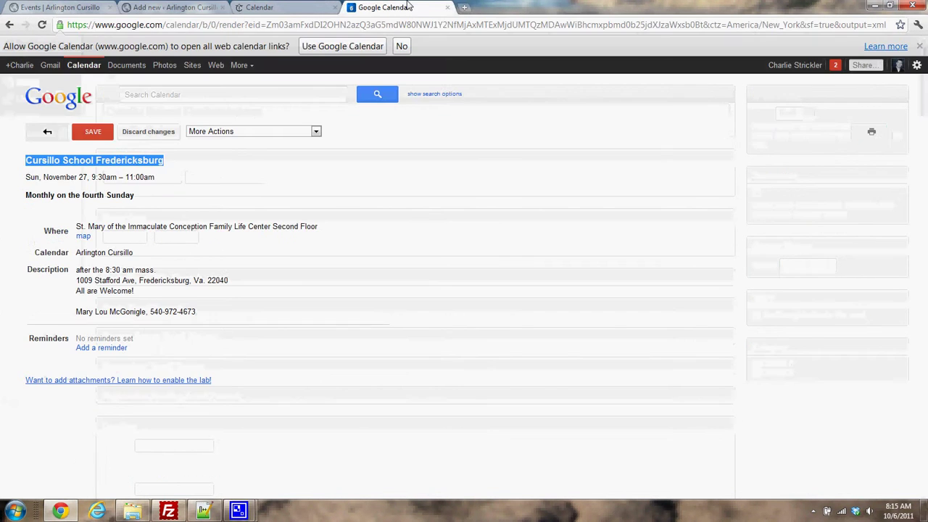
pyautogui.click(76, 178)
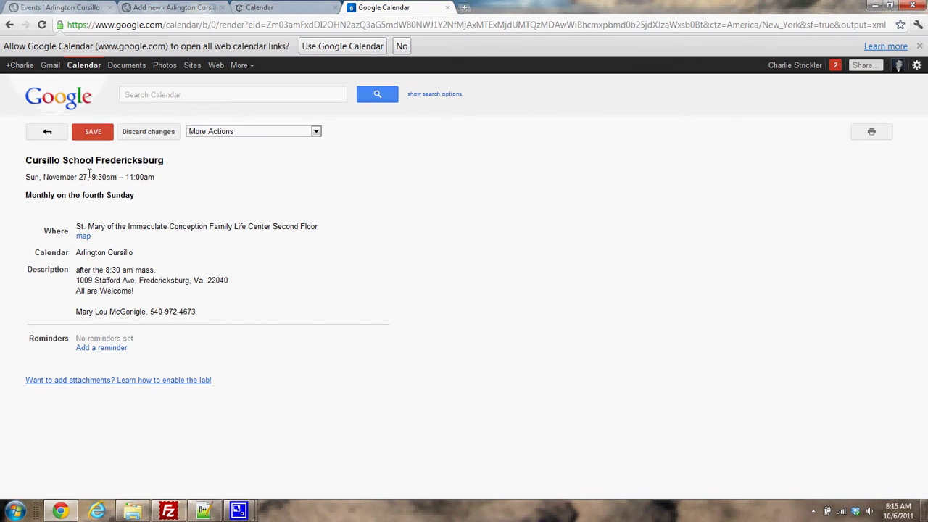
# Set the event date to 11/27/2011 with the date picker
pyautogui.click(285, 6)
pyautogui.click(171, 7)
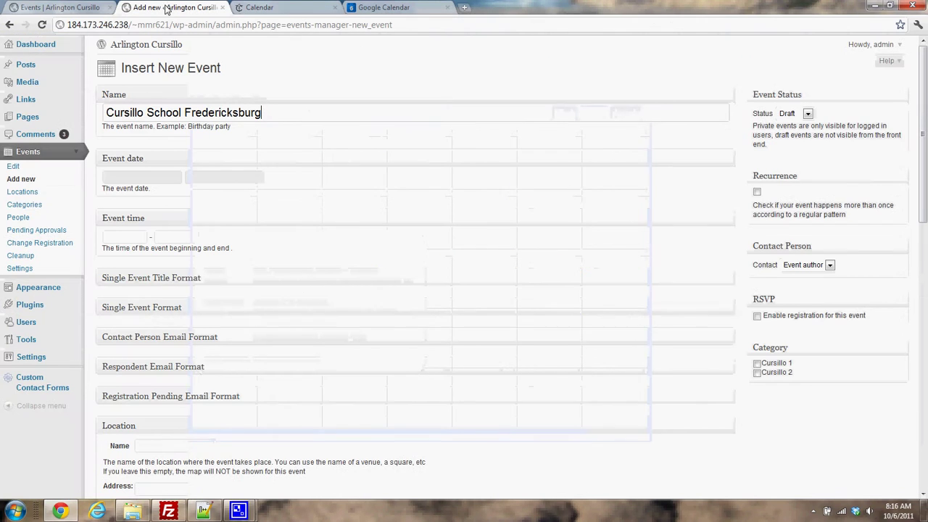
pyautogui.click(149, 177)
pyautogui.click(198, 203)
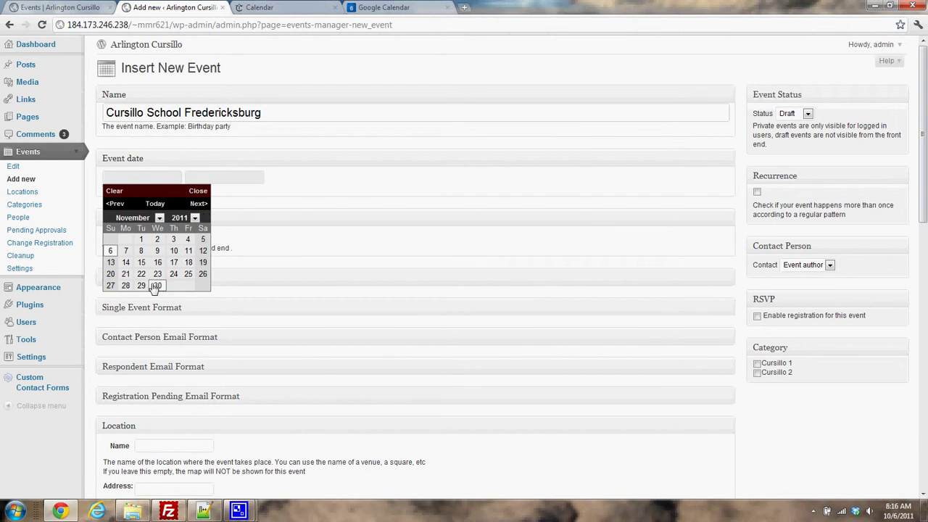
pyautogui.click(110, 285)
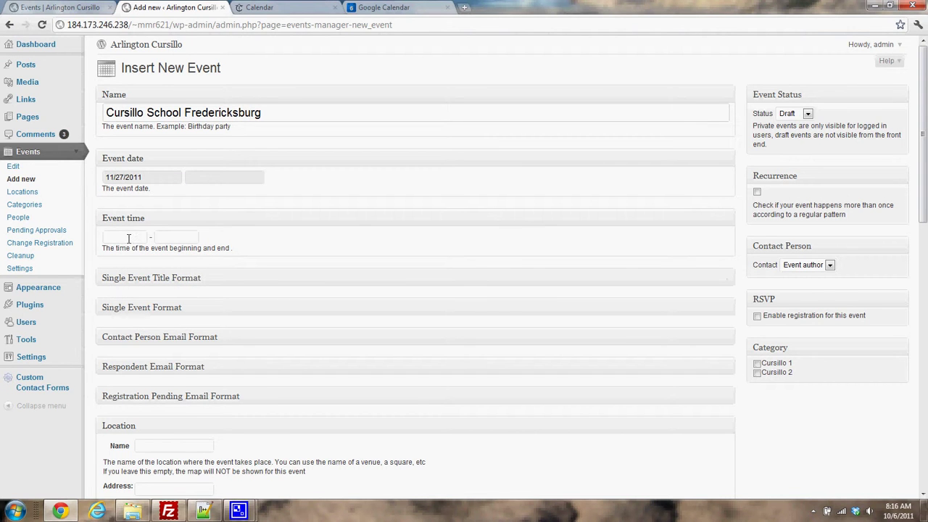
# Enter the event times: 09:30AM start and 11:00AM end
pyautogui.click(128, 238)
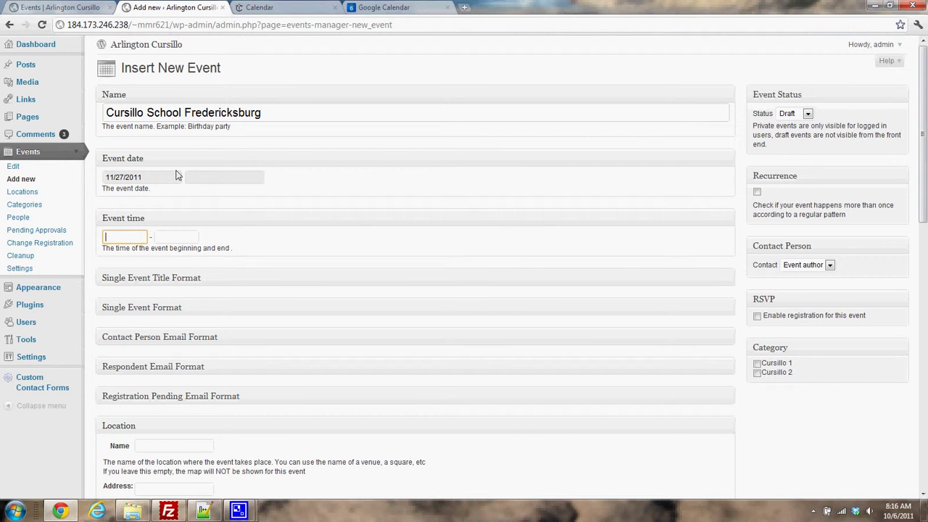
pyautogui.click(288, 6)
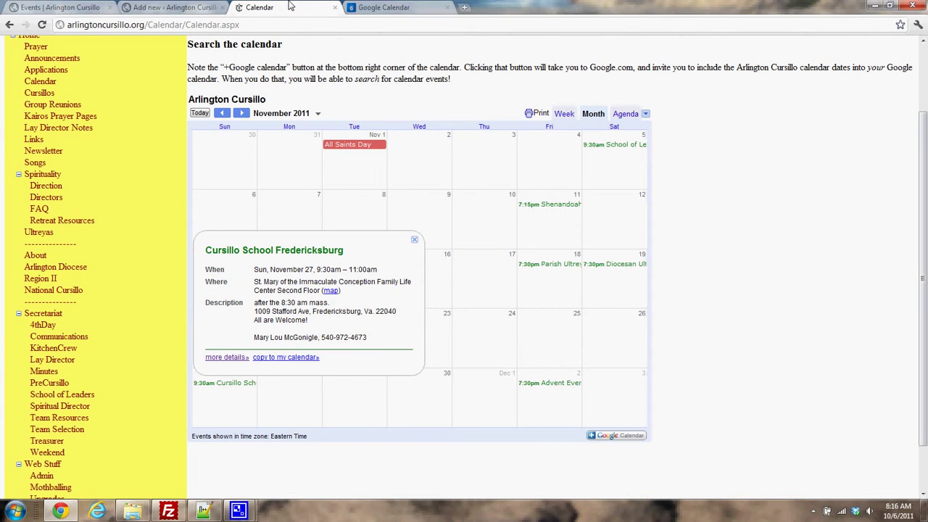
pyautogui.click(408, 8)
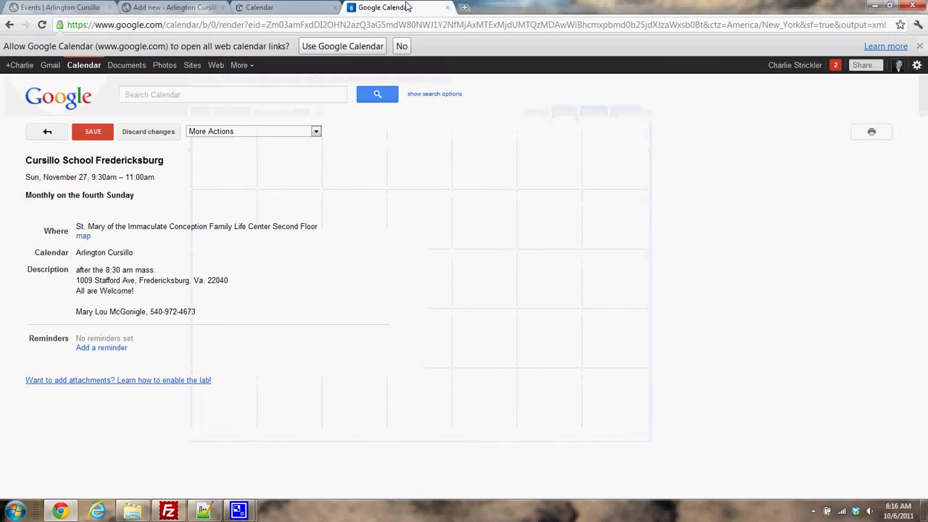
pyautogui.click(152, 6)
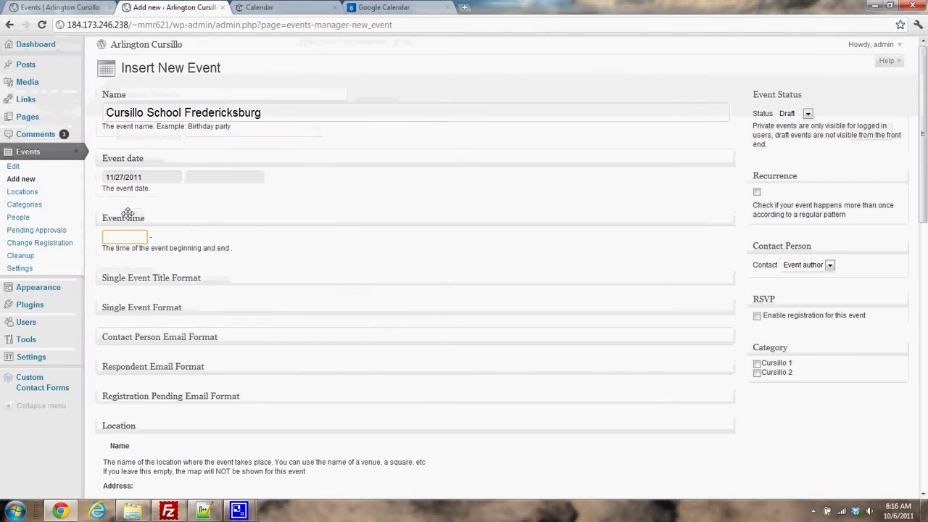
pyautogui.write('0915')
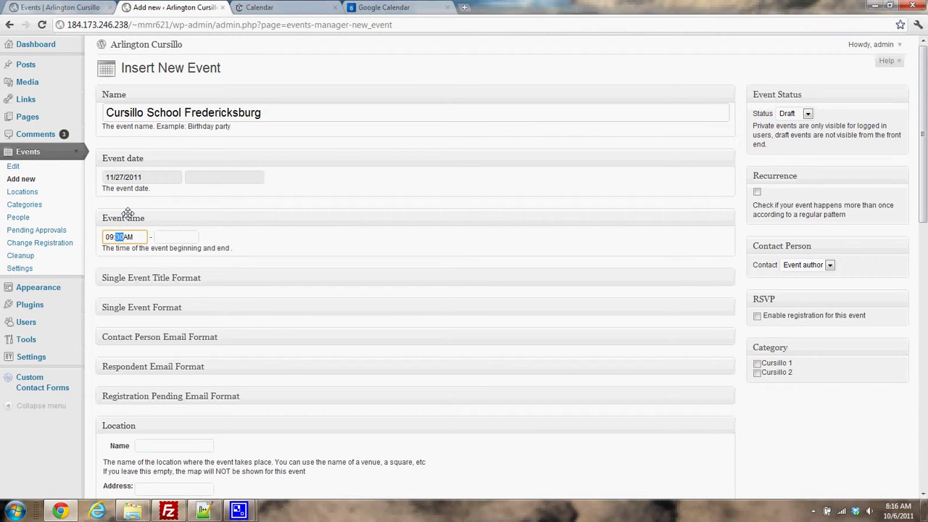
pyautogui.press('Tab')
pyautogui.write('1:')
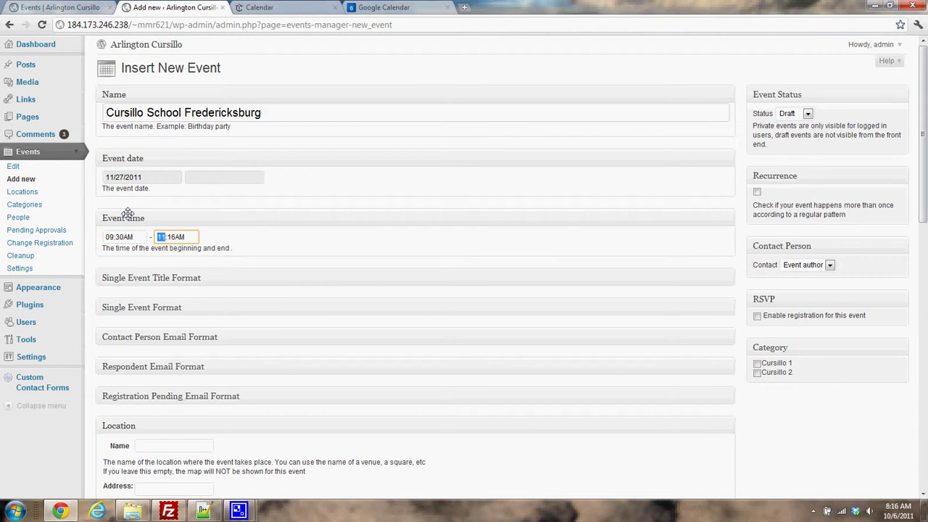
pyautogui.write('00')
# Confirm the 11:00AM end time, set the status to Public and mark the event recurring
pyautogui.click(302, 242)
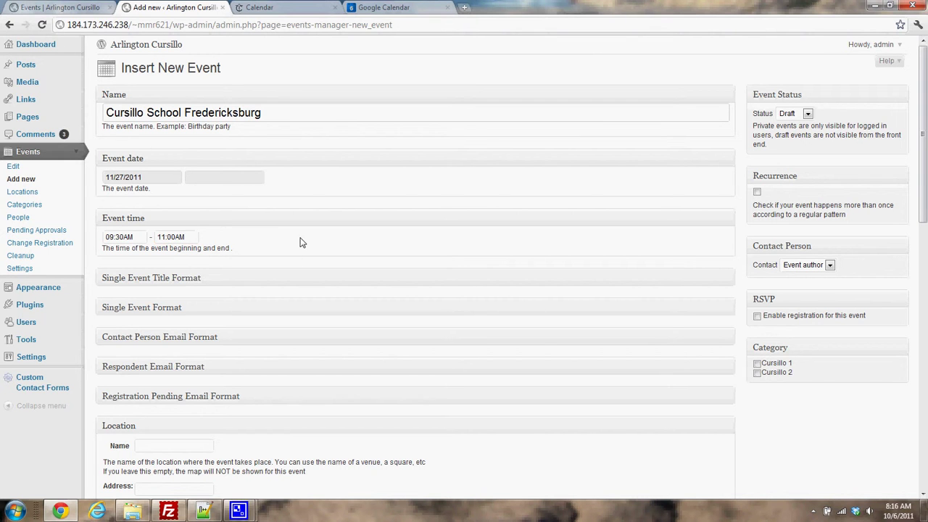
pyautogui.click(806, 114)
pyautogui.click(790, 126)
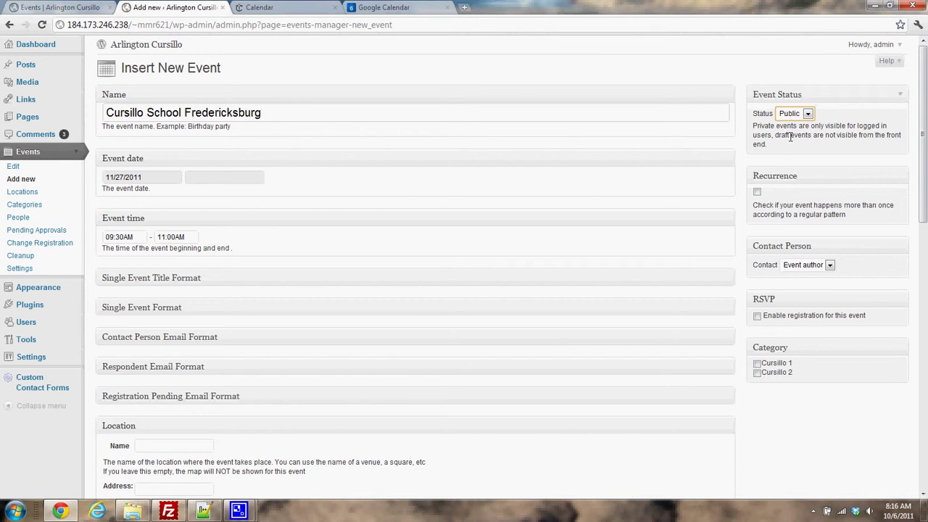
pyautogui.click(757, 193)
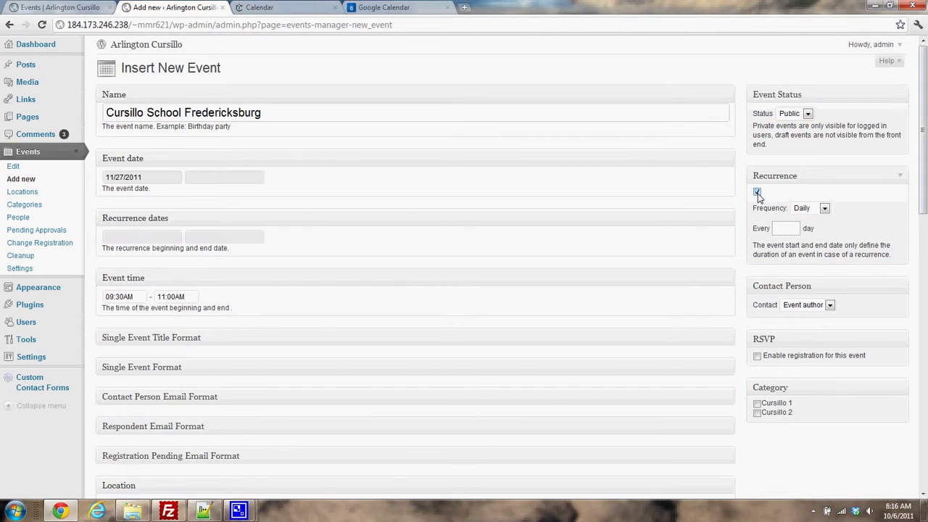
pyautogui.click(392, 7)
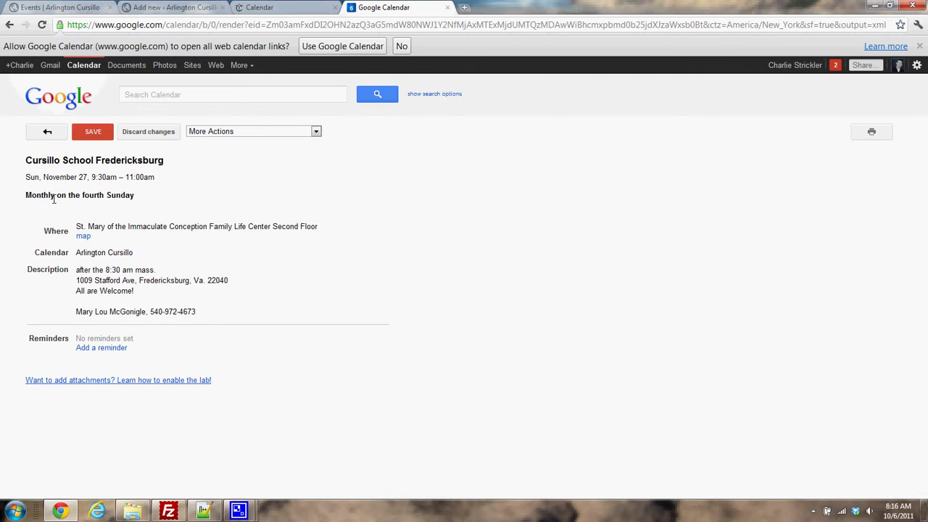
pyautogui.click(258, 7)
pyautogui.click(185, 7)
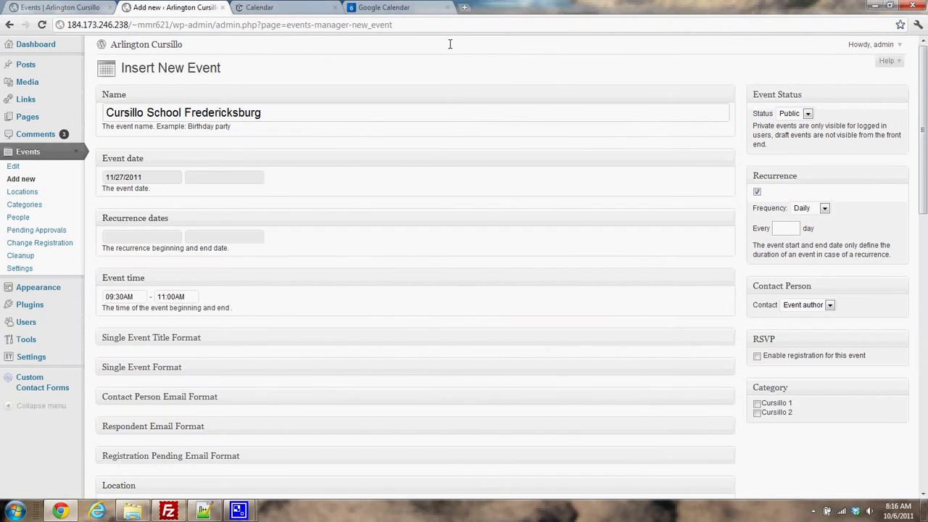
# Make it repeat monthly, every 1 month on the fourth Sunday
pyautogui.click(810, 208)
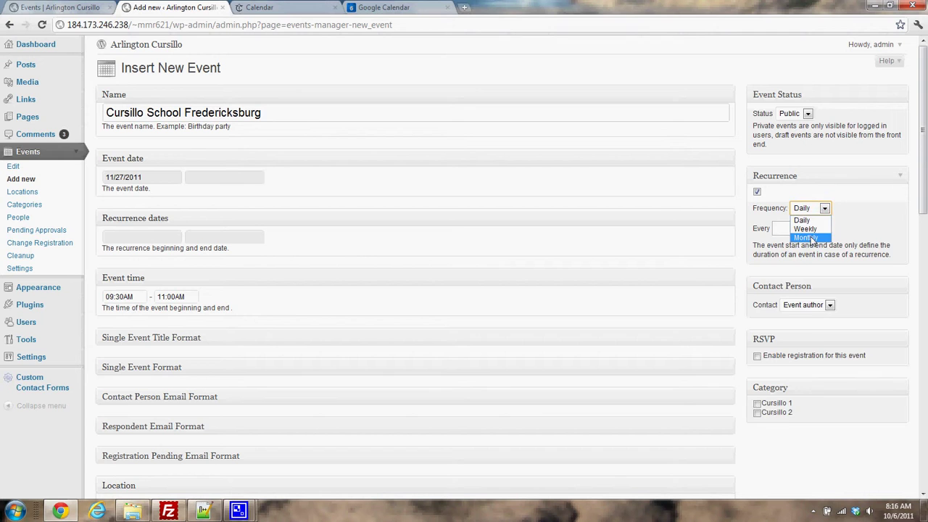
pyautogui.click(806, 238)
pyautogui.click(795, 229)
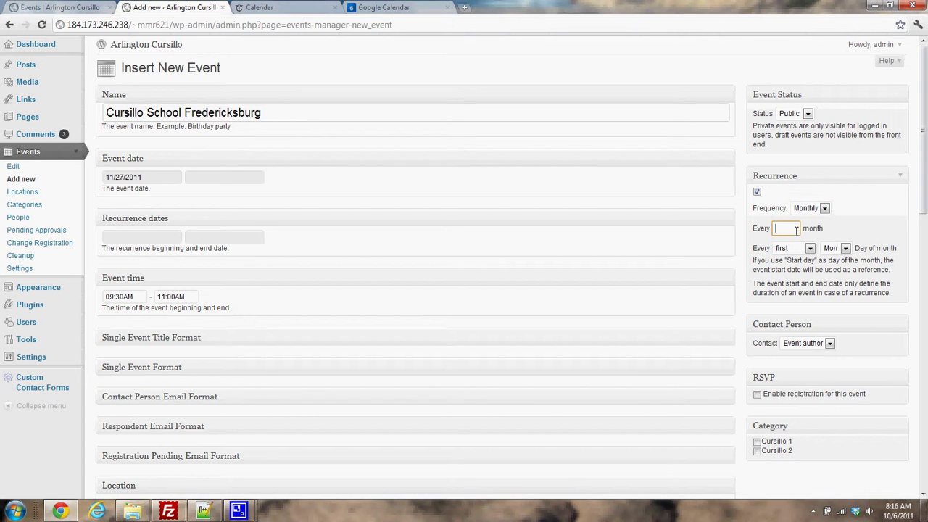
pyautogui.write('1')
pyautogui.click(810, 249)
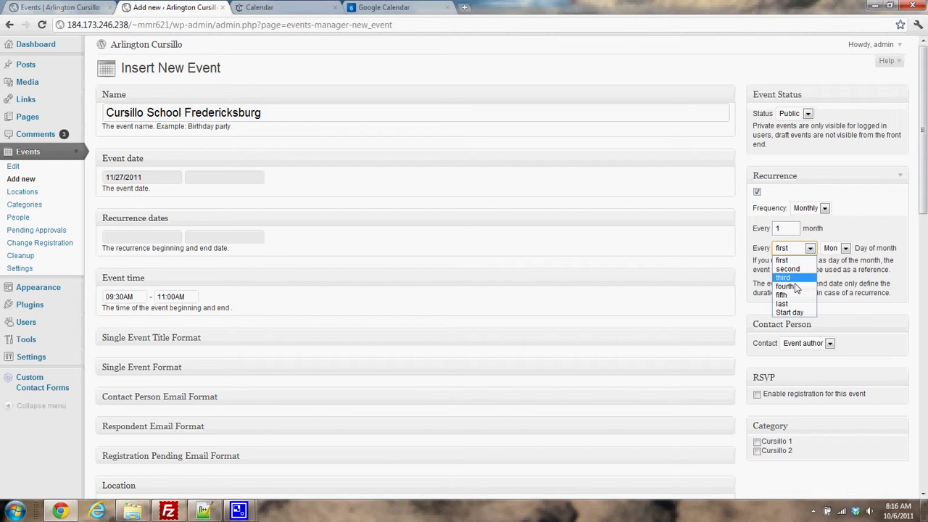
pyautogui.click(796, 285)
pyautogui.click(845, 249)
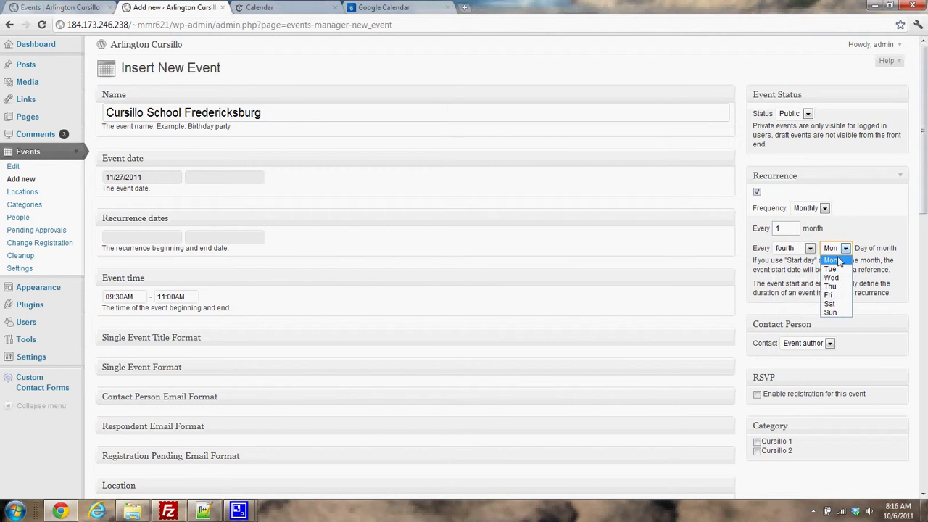
pyautogui.click(841, 314)
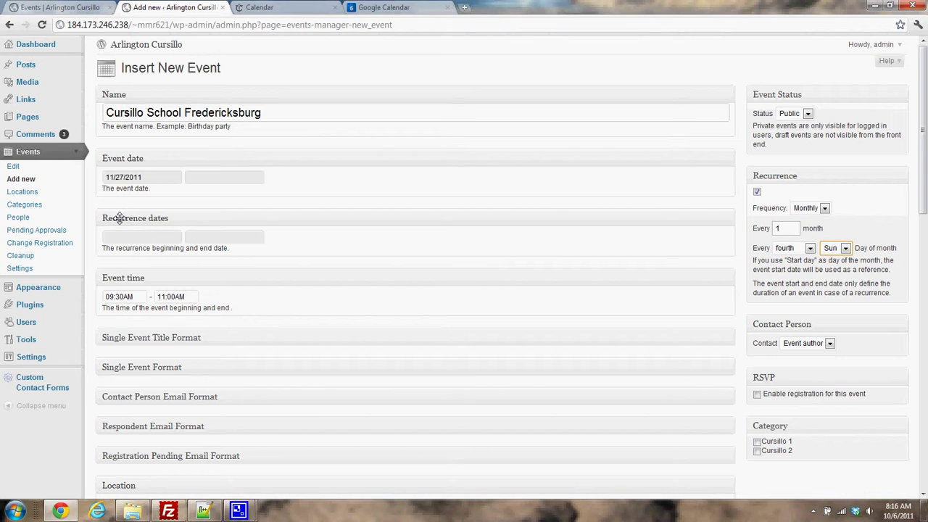
# Pick 27 November 2011 as the recurrence start and 30 June 2012 as the end date
pyautogui.click(143, 239)
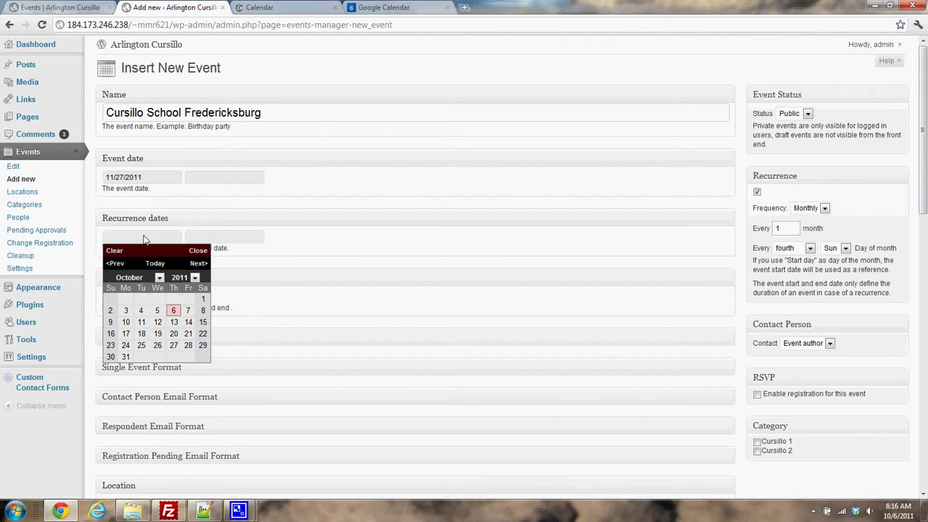
pyautogui.click(200, 264)
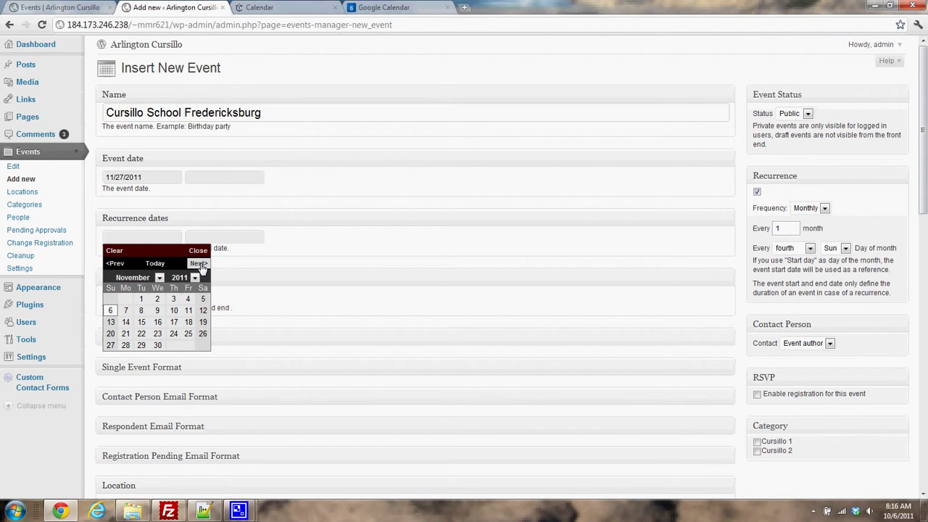
pyautogui.click(111, 345)
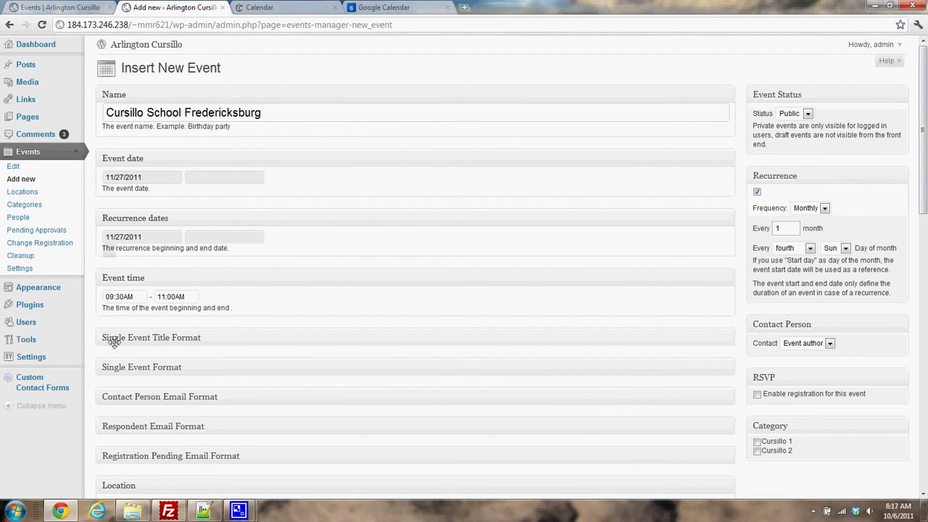
pyautogui.click(230, 239)
pyautogui.click(282, 263)
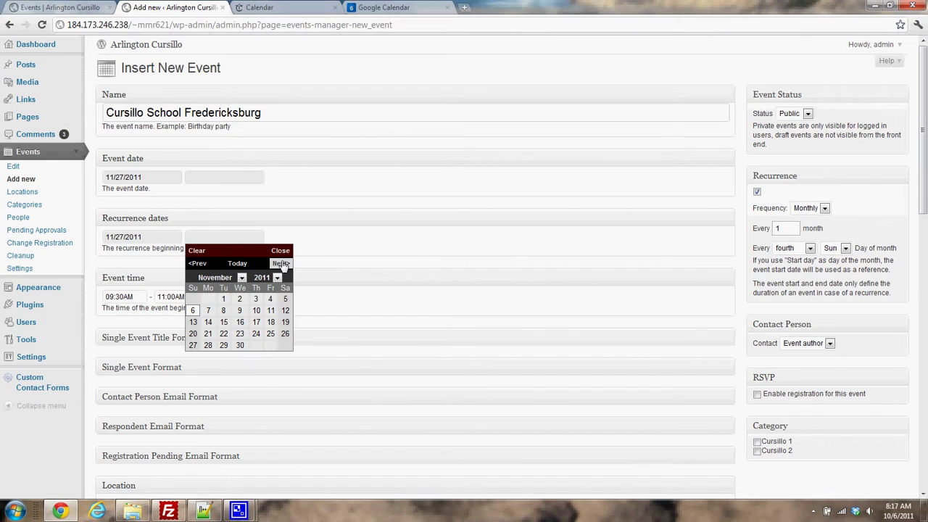
pyautogui.click(282, 264)
pyautogui.click(282, 264)
pyautogui.click(281, 264)
pyautogui.click(281, 264)
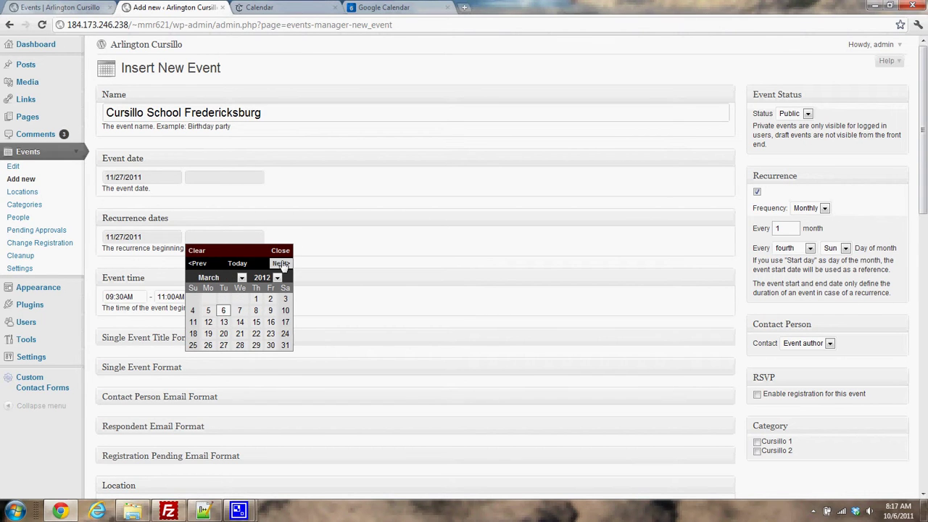
pyautogui.click(282, 264)
pyautogui.click(282, 264)
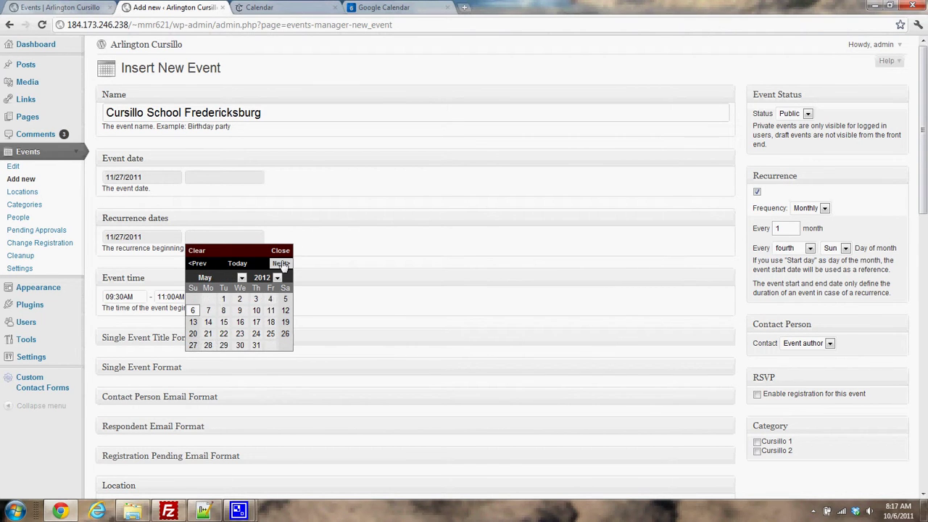
pyautogui.click(281, 264)
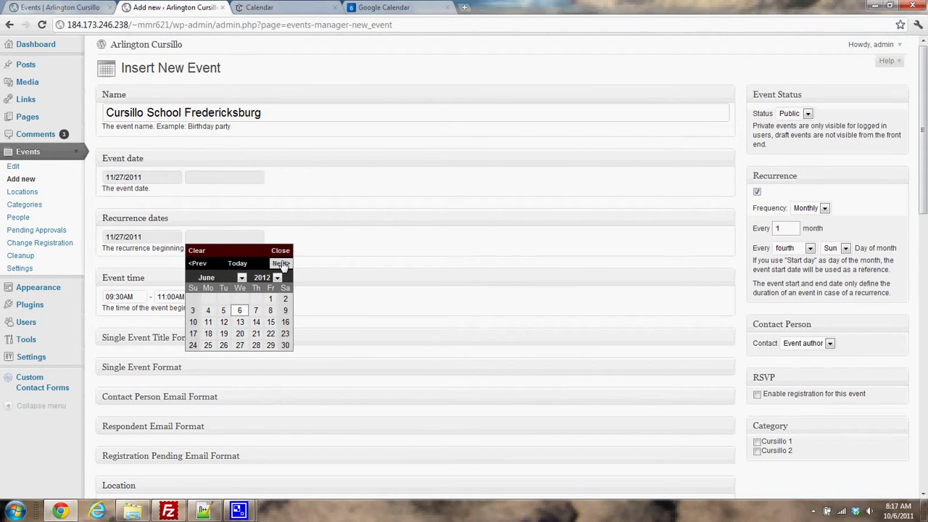
pyautogui.click(285, 346)
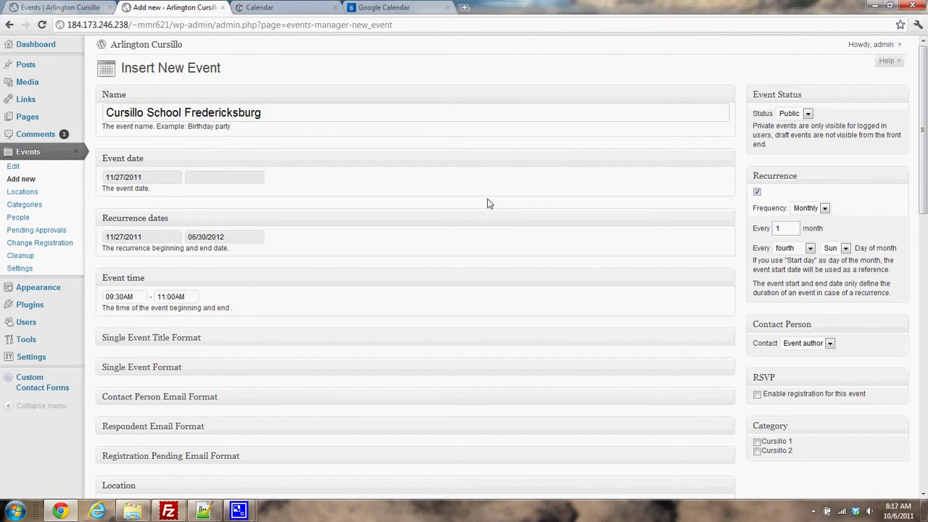
# Fill in the venue address, 1009 Stafford Ave, with town, state and ZIP from Google Calendar
pyautogui.scroll(-4, 489, 205)
pyautogui.click(174, 216)
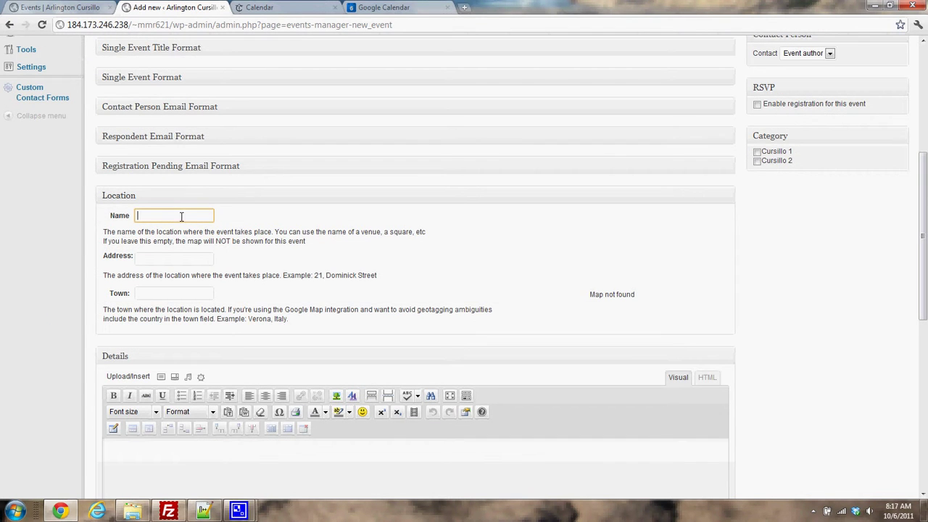
pyautogui.click(384, 7)
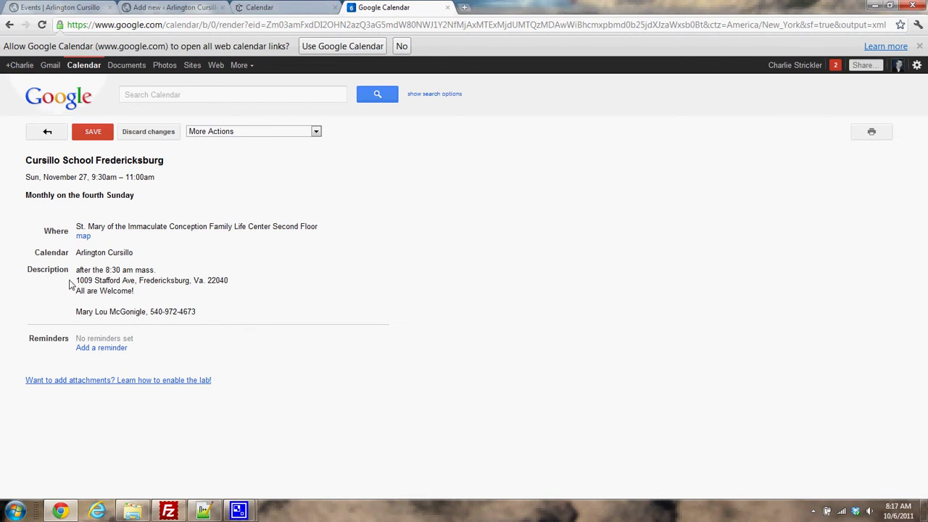
pyautogui.moveTo(75, 285)
pyautogui.mouseDown()
pyautogui.moveTo(136, 284)
pyautogui.moveTo(75, 270)
pyautogui.moveTo(78, 283)
pyautogui.mouseUp()
pyautogui.click(134, 284)
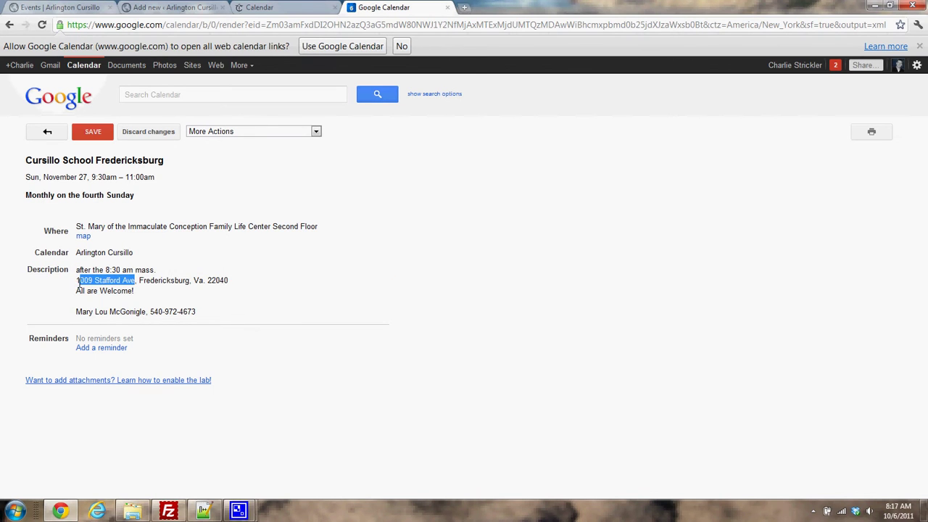
pyautogui.click(174, 7)
pyautogui.click(163, 257)
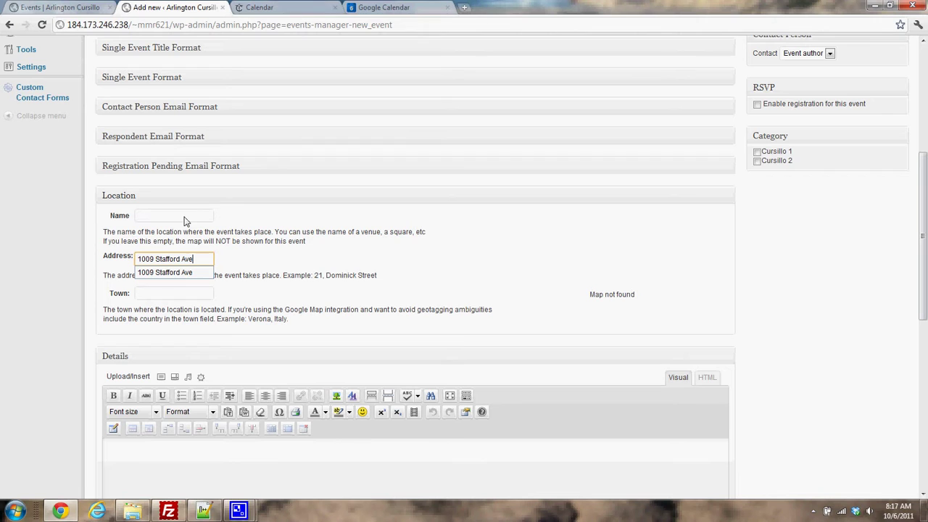
pyautogui.click(384, 8)
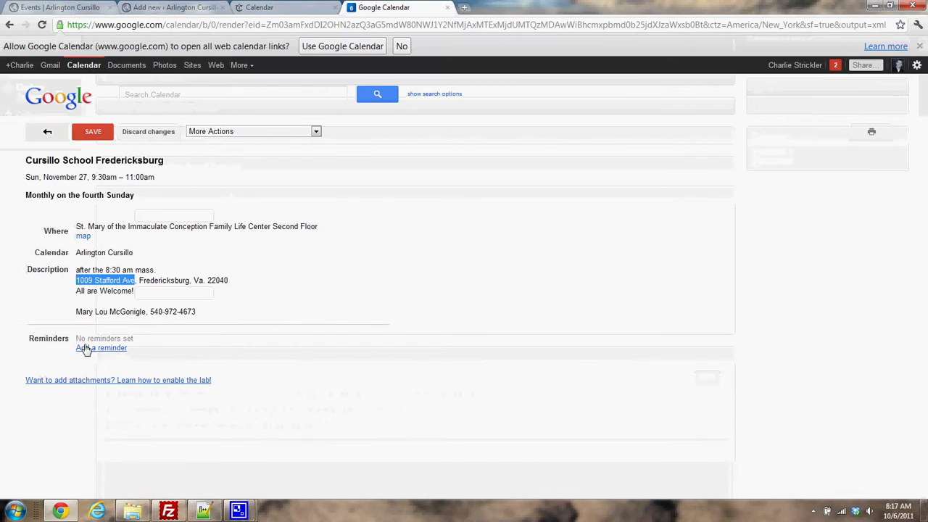
pyautogui.moveTo(139, 280); pyautogui.dragTo(231, 281)
pyautogui.hotkey('ctrl', 'c')
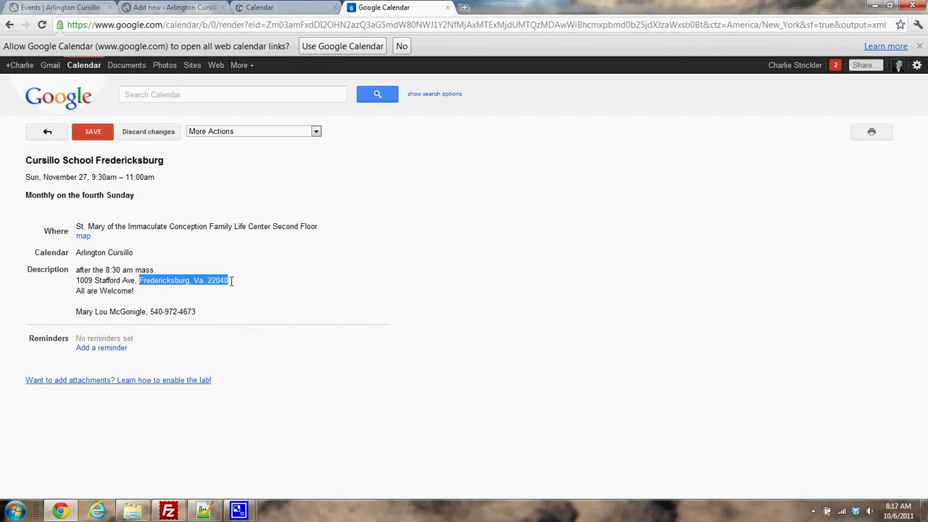
pyautogui.click(197, 6)
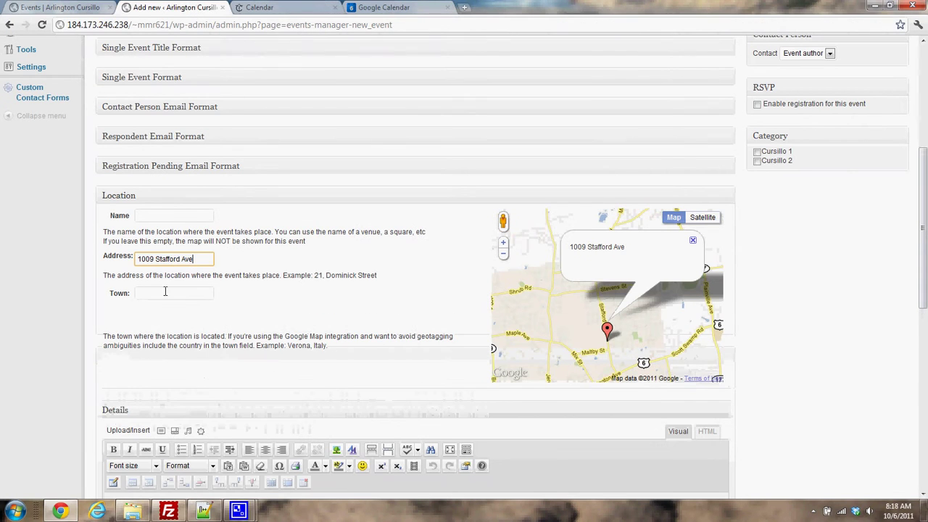
pyautogui.click(165, 293)
pyautogui.hotkey('ctrl', 'v')
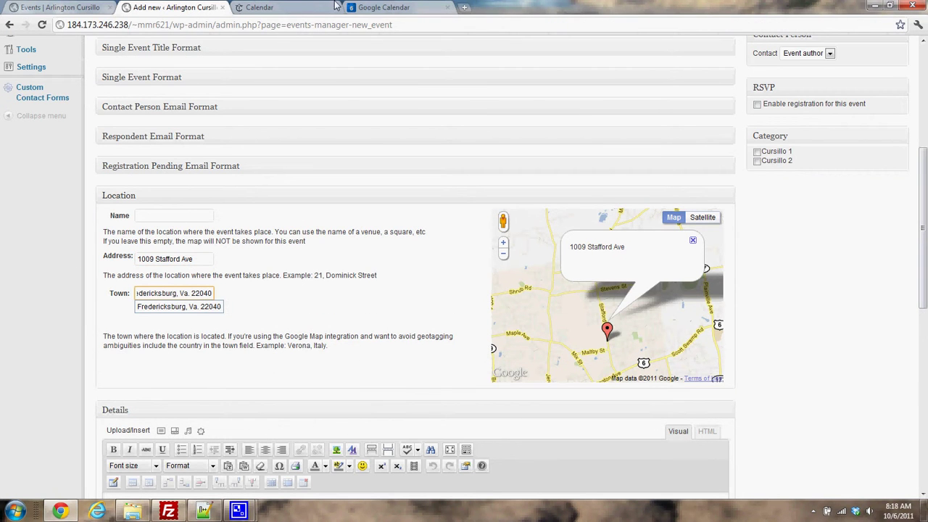
# Paste 'St. Mary of the Immaculate Conception Family Life Center Second Floor' as the location name
pyautogui.click(375, 7)
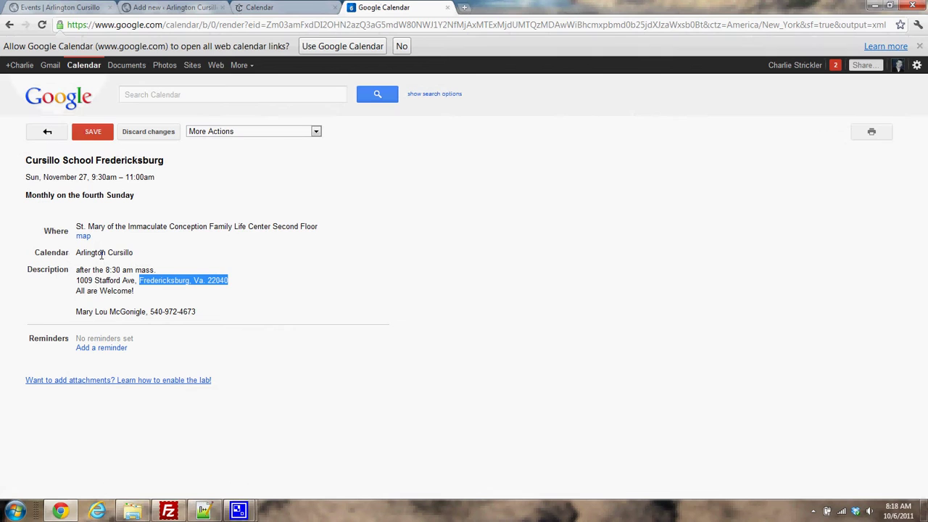
pyautogui.click(100, 291)
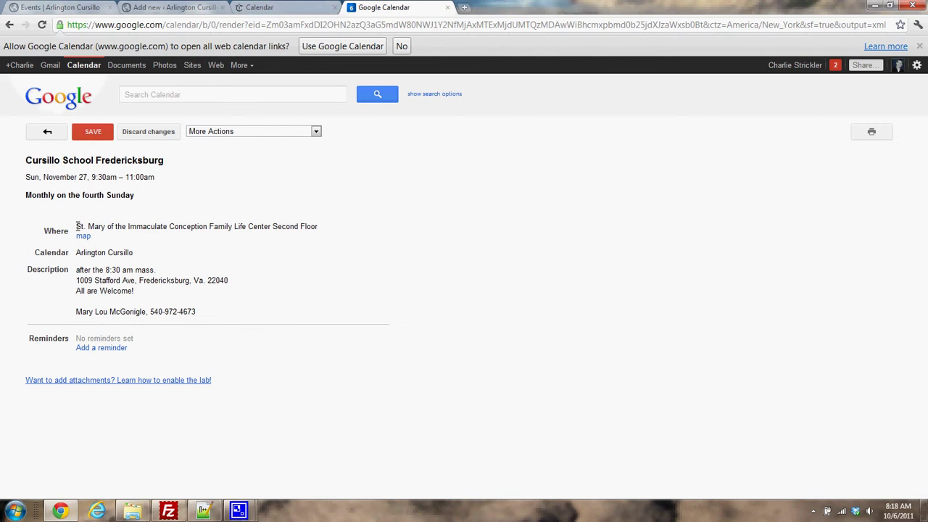
pyautogui.moveTo(76, 226); pyautogui.dragTo(345, 224)
pyautogui.hotkey('ctrl', 'c')
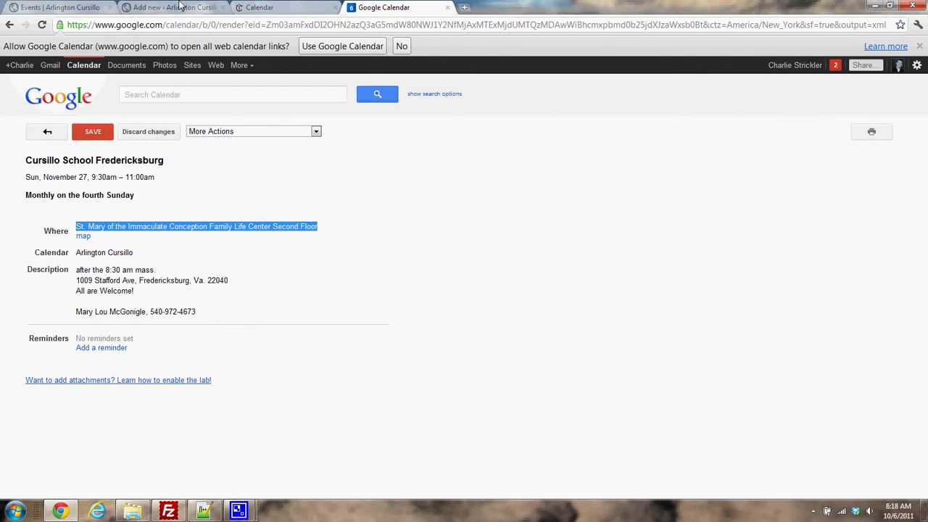
pyautogui.click(179, 6)
pyautogui.click(172, 215)
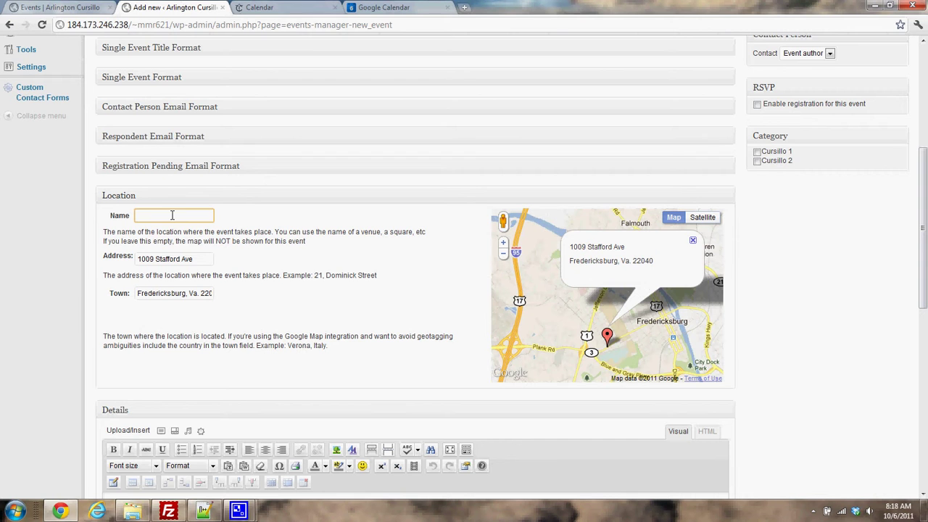
pyautogui.hotkey('ctrl', 'v')
pyautogui.scroll(-3, 342, 336)
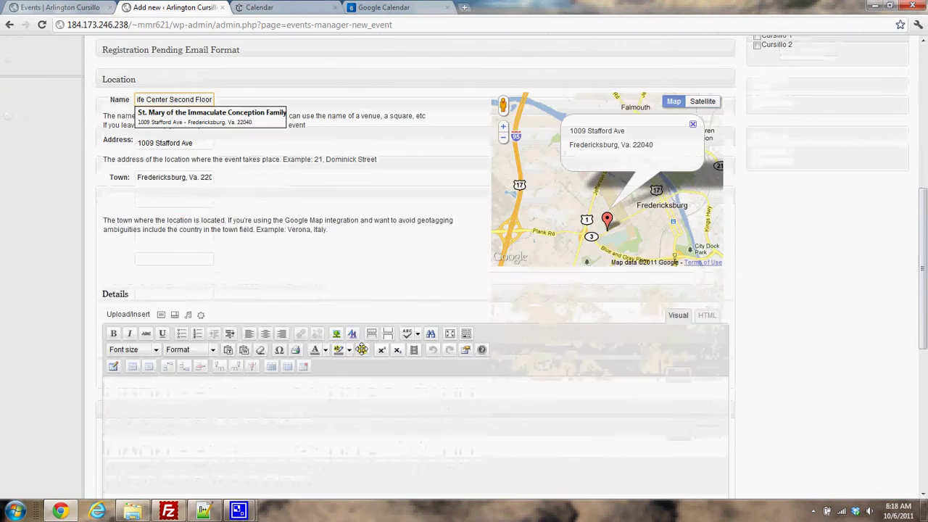
pyautogui.scroll(-3, 294, 275)
pyautogui.scroll(7, 294, 275)
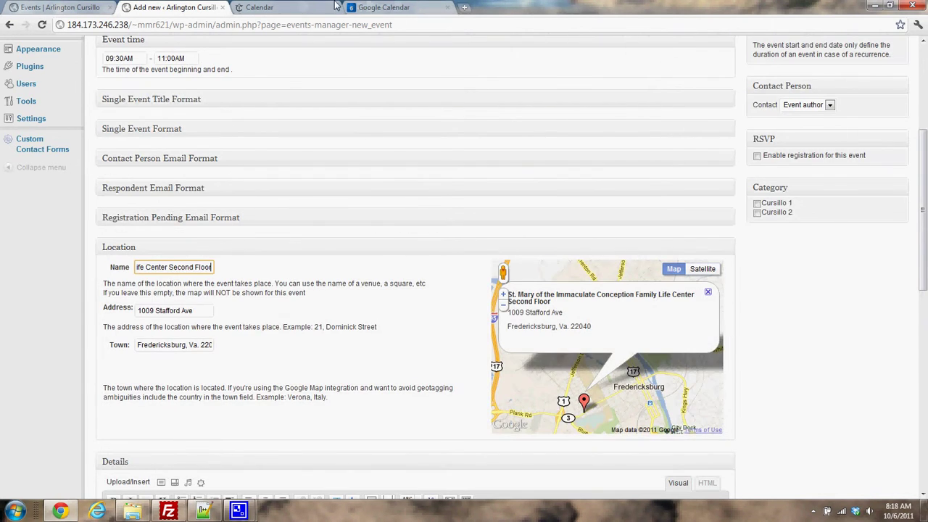
# Copy the first line of the Google Calendar event description
pyautogui.click(308, 6)
pyautogui.click(394, 6)
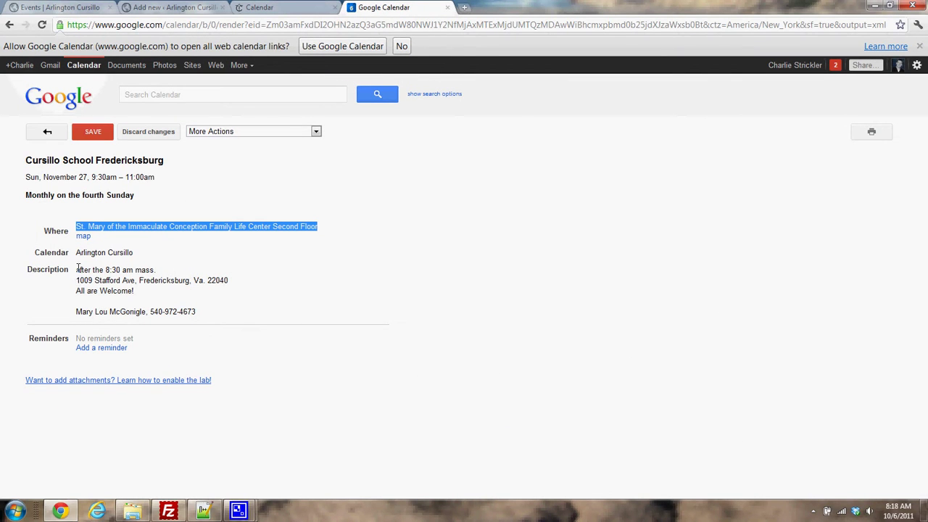
pyautogui.moveTo(78, 269); pyautogui.dragTo(185, 269)
pyautogui.hotkey('ctrl', 'c')
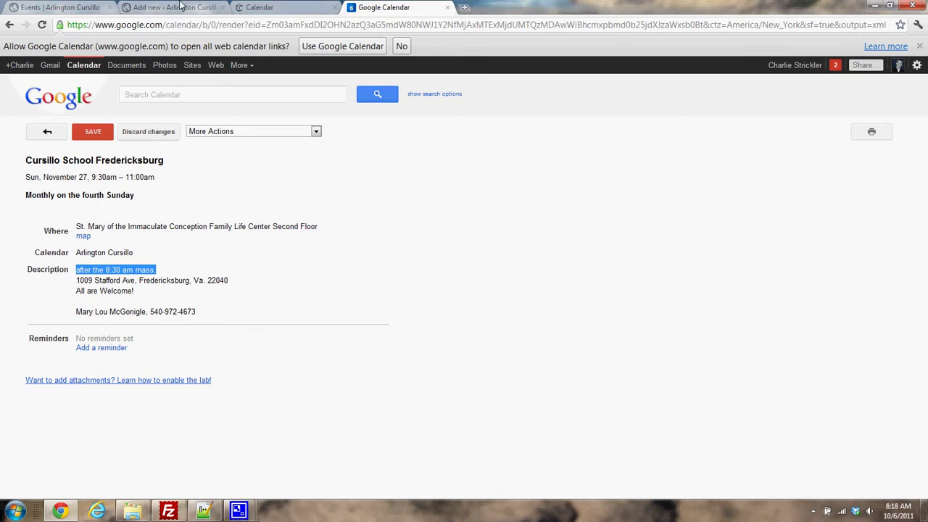
pyautogui.click(181, 6)
pyautogui.scroll(-2, 234, 388)
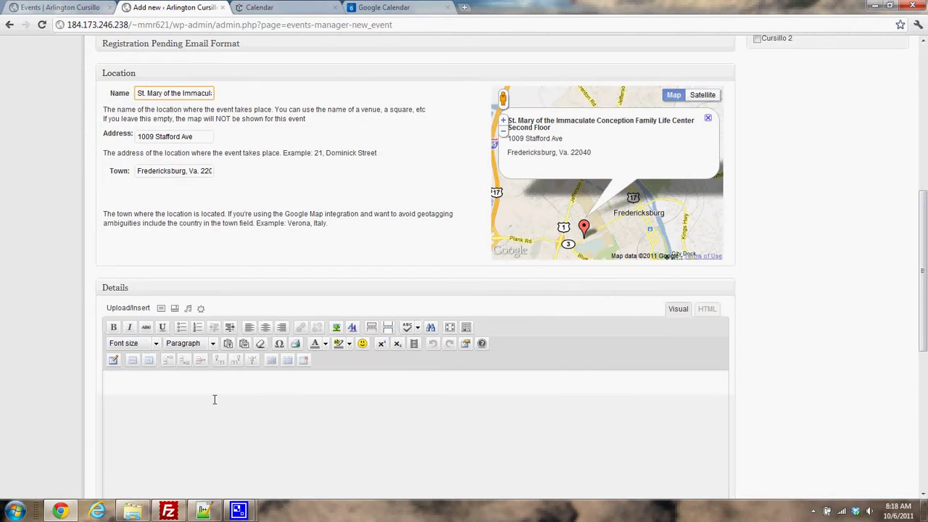
# Paste the copied line 'after the 8:30 am mass.' into the event Details
pyautogui.click(211, 400)
pyautogui.hotkey('ctrl', 'v')
pyautogui.scroll(-4, 211, 400)
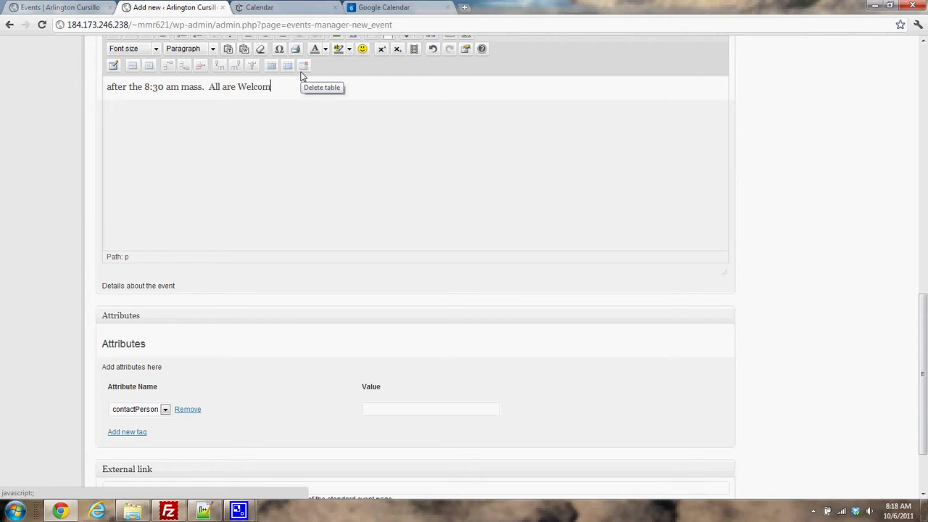
# Copy the contact's name and phone line from the Google Calendar event
pyautogui.click(307, 7)
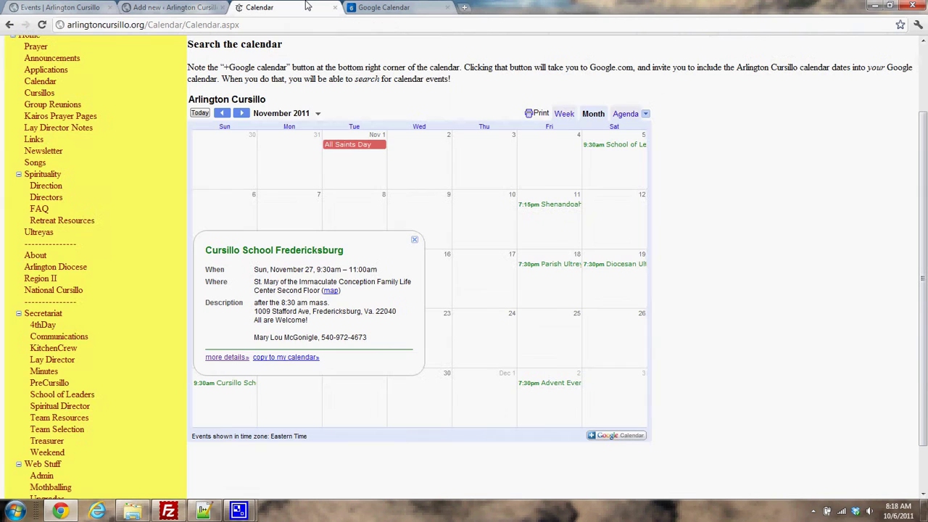
pyautogui.click(425, 5)
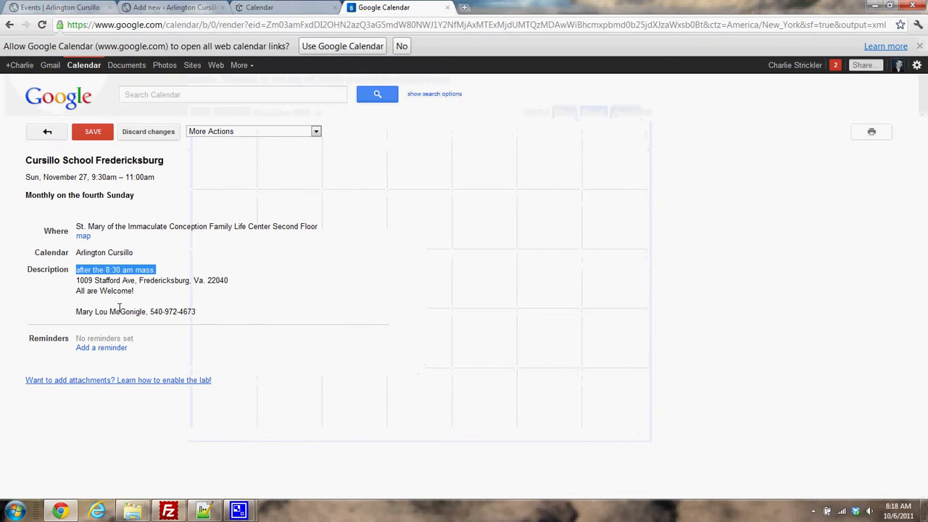
pyautogui.moveTo(239, 315); pyautogui.dragTo(77, 314)
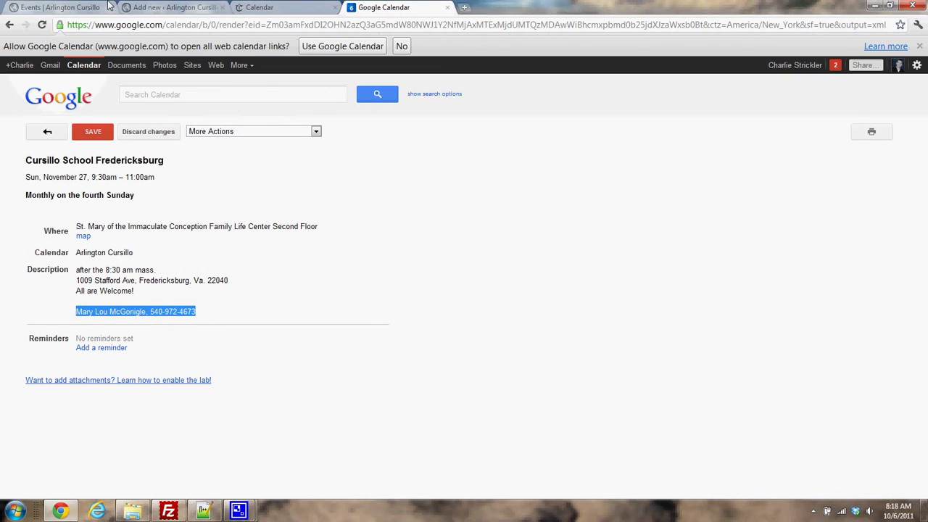
pyautogui.click(158, 7)
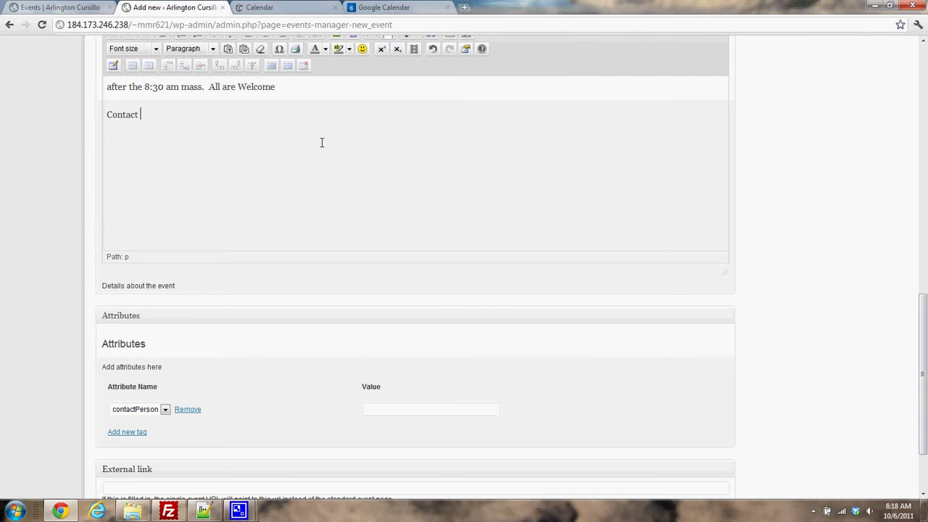
pyautogui.scroll(-3, 322, 142)
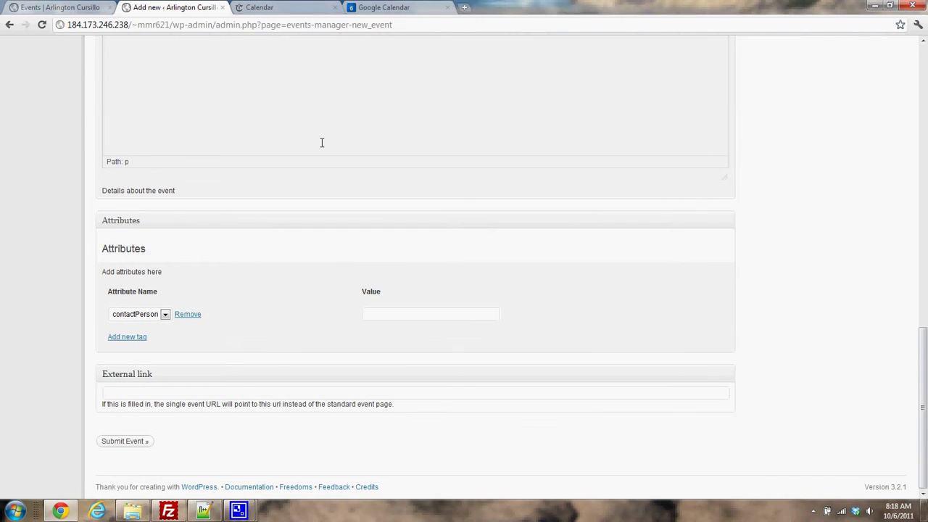
pyautogui.scroll(15, 325, 113)
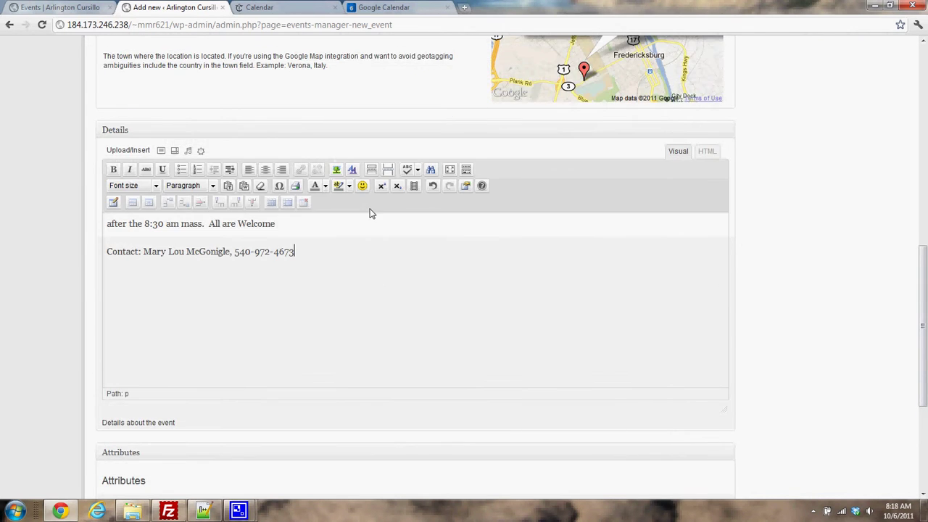
pyautogui.scroll(-7, 374, 234)
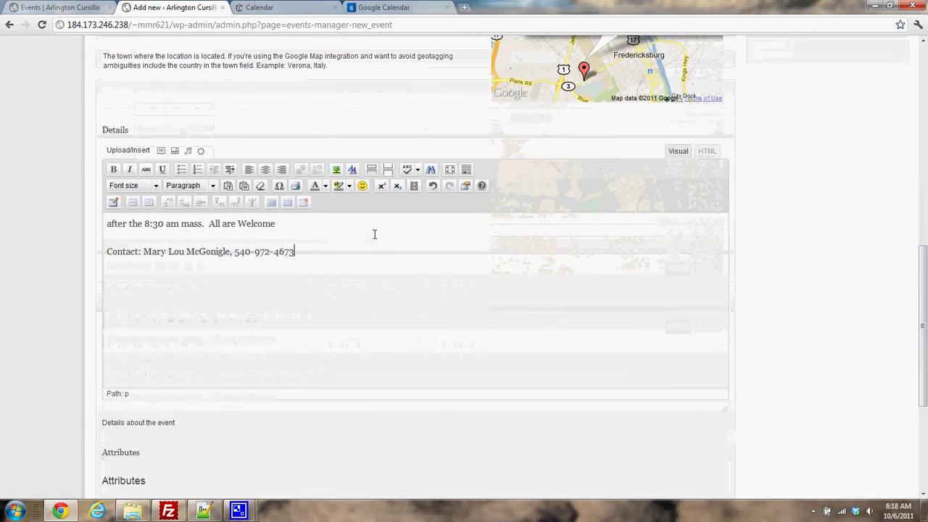
pyautogui.scroll(-5, 392, 272)
pyautogui.scroll(7, 392, 272)
pyautogui.scroll(8, 392, 307)
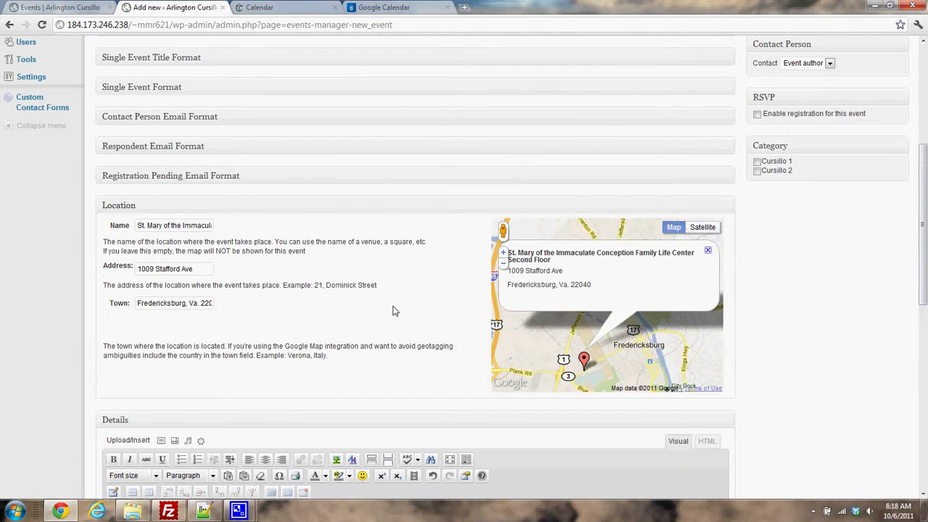
pyautogui.scroll(8, 384, 303)
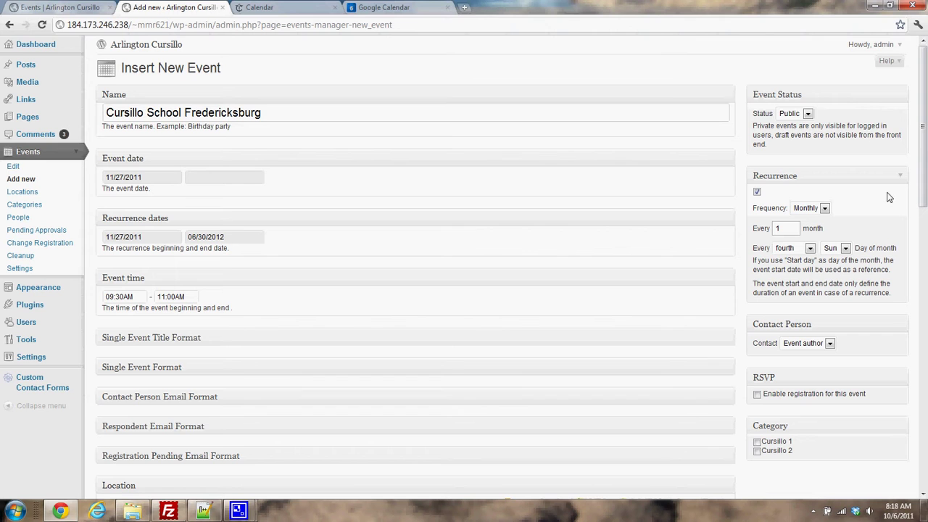
pyautogui.scroll(-2, 322, 201)
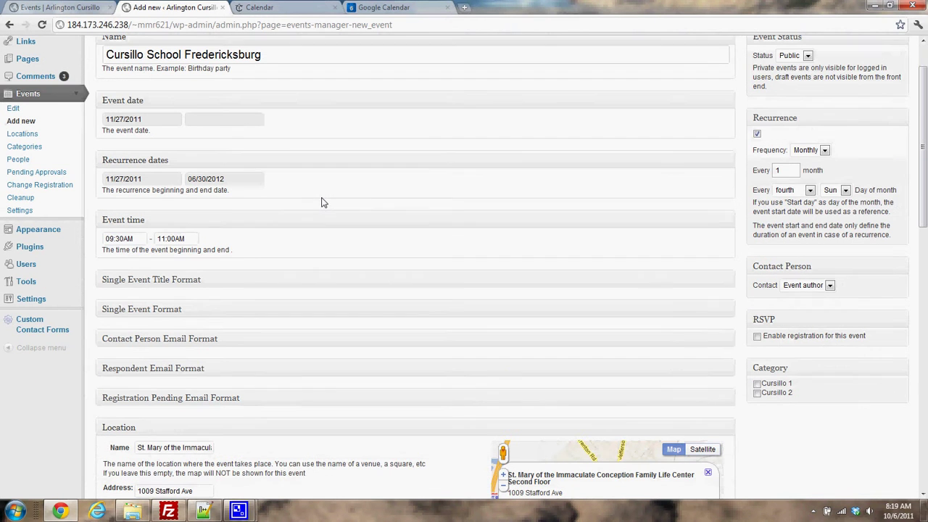
pyautogui.click(791, 58)
pyautogui.click(791, 61)
pyautogui.scroll(-15, 833, 240)
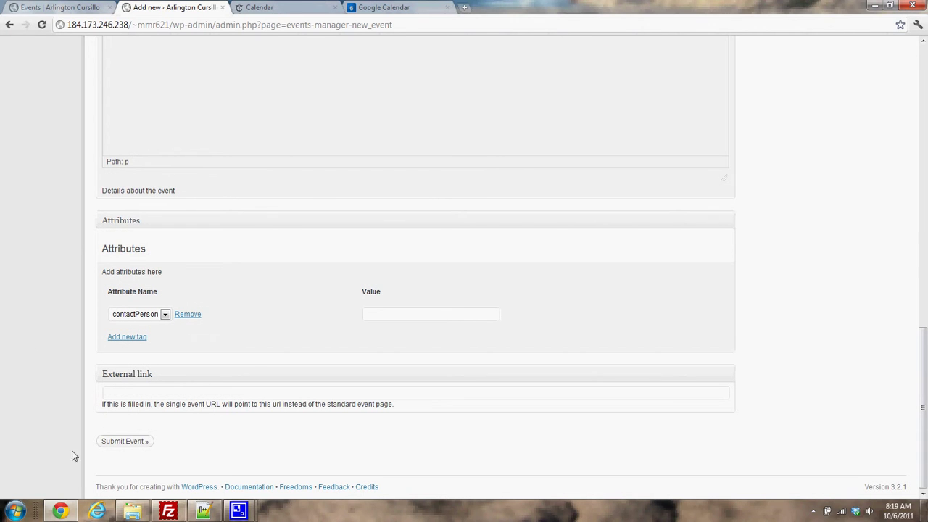
# Submit the recurring event and open its 04/22/2012 occurrence from the Future events list
pyautogui.click(124, 441)
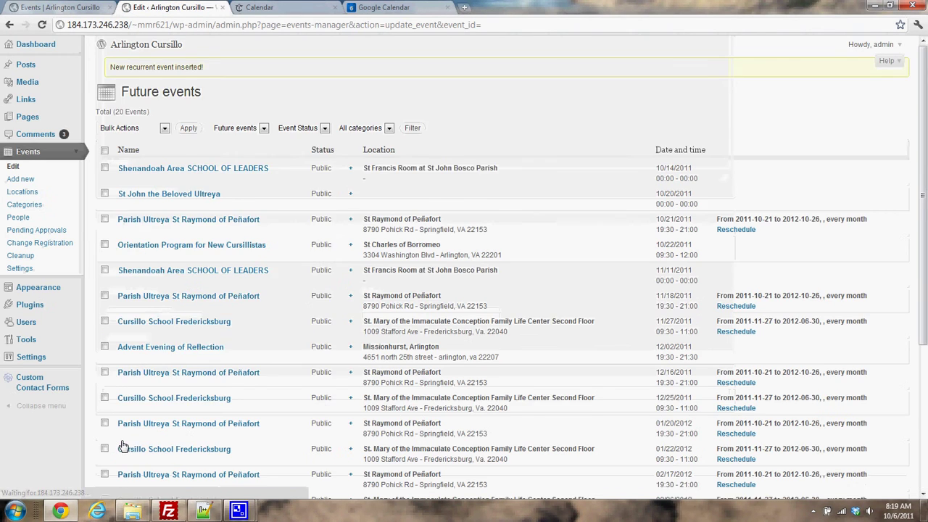
pyautogui.scroll(-1, 248, 190)
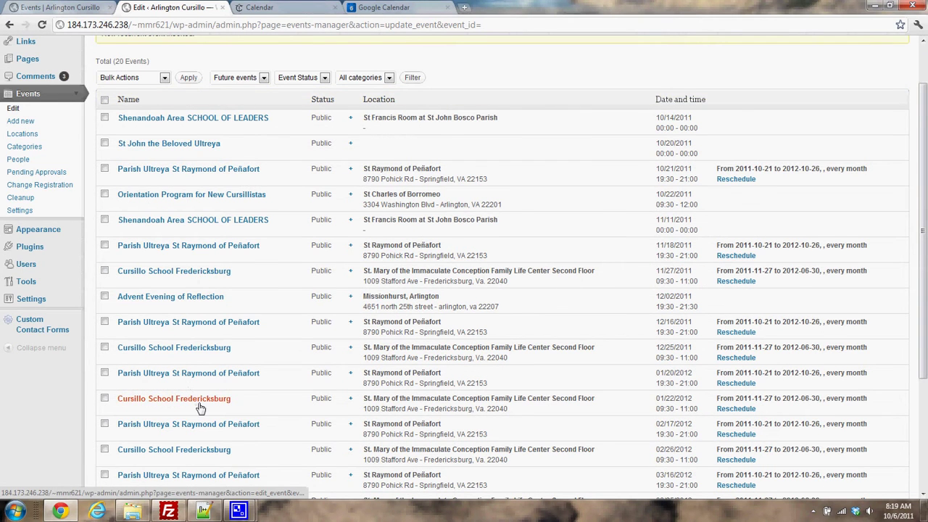
pyautogui.scroll(-1, 200, 408)
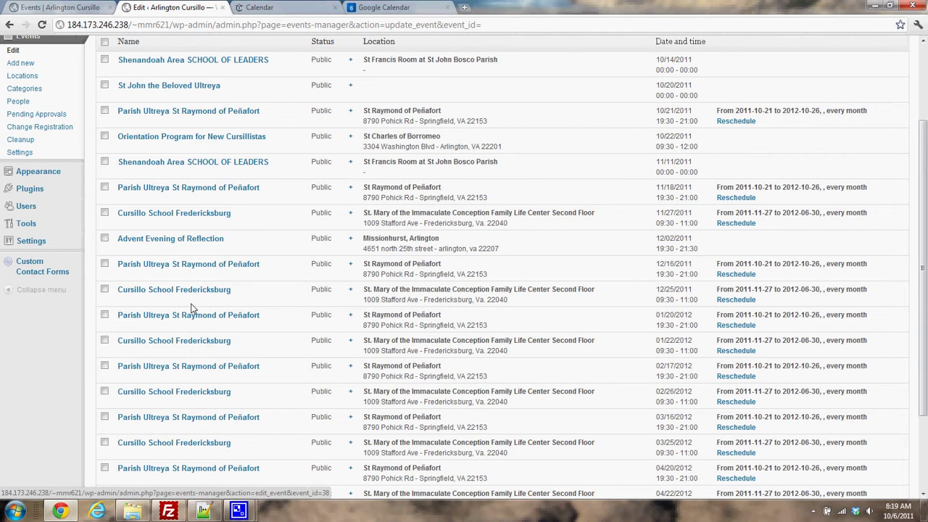
pyautogui.scroll(-2, 203, 123)
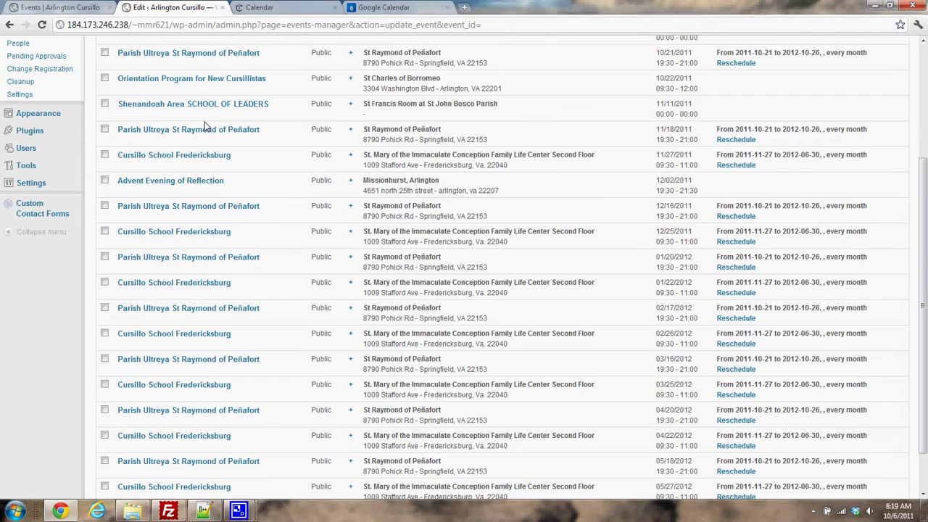
pyautogui.scroll(-2, 204, 125)
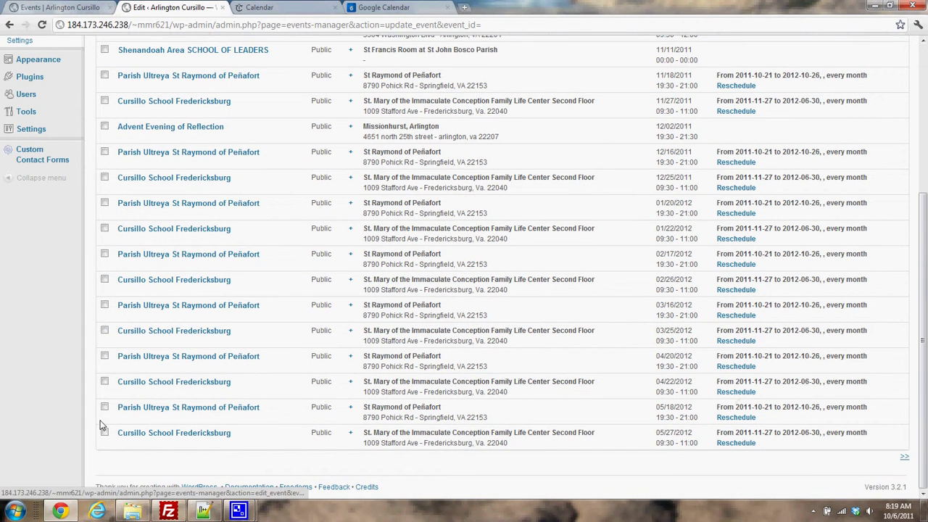
pyautogui.click(157, 385)
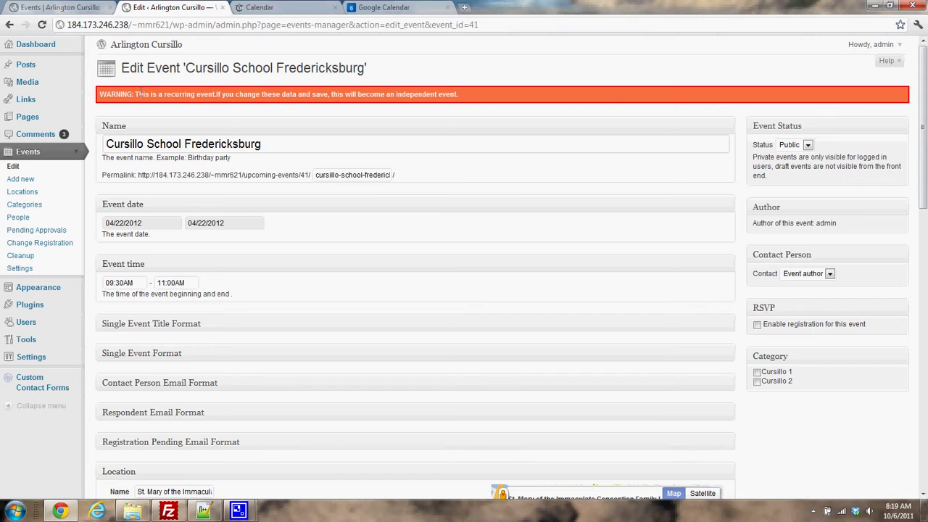
pyautogui.moveTo(141, 88); pyautogui.dragTo(166, 94)
pyautogui.click(301, 94)
# Reload the public Events page to show Cursillo School Fredericksburg on November 27 and December 25, 2011
pyautogui.click(283, 6)
pyautogui.click(47, 7)
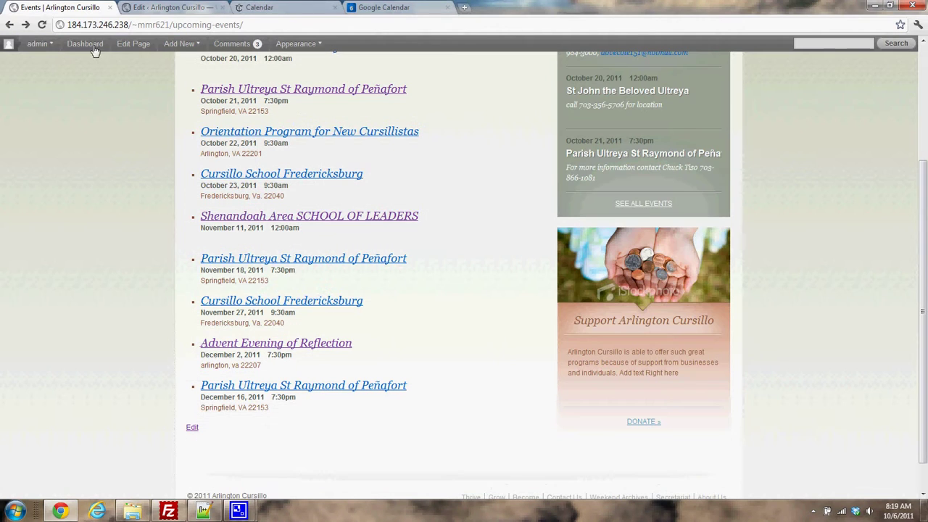
pyautogui.click(41, 25)
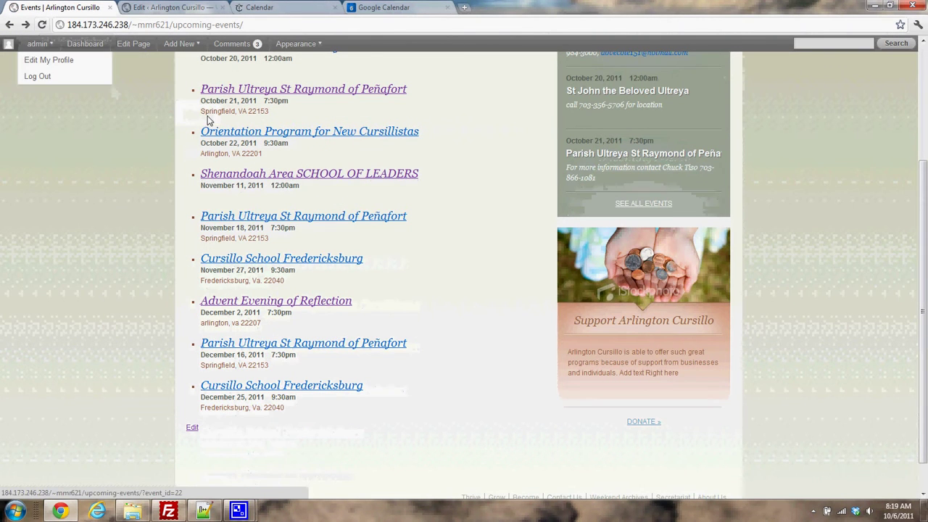
pyautogui.scroll(3, 424, 219)
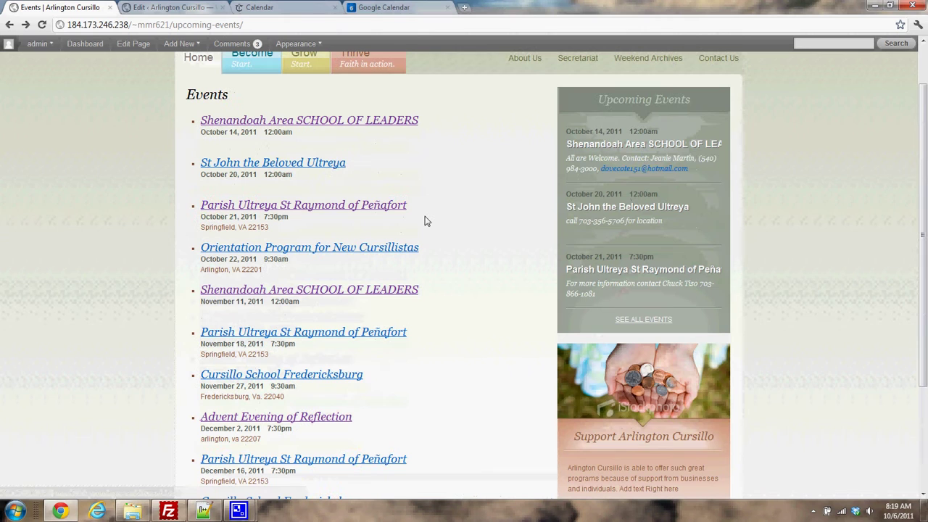